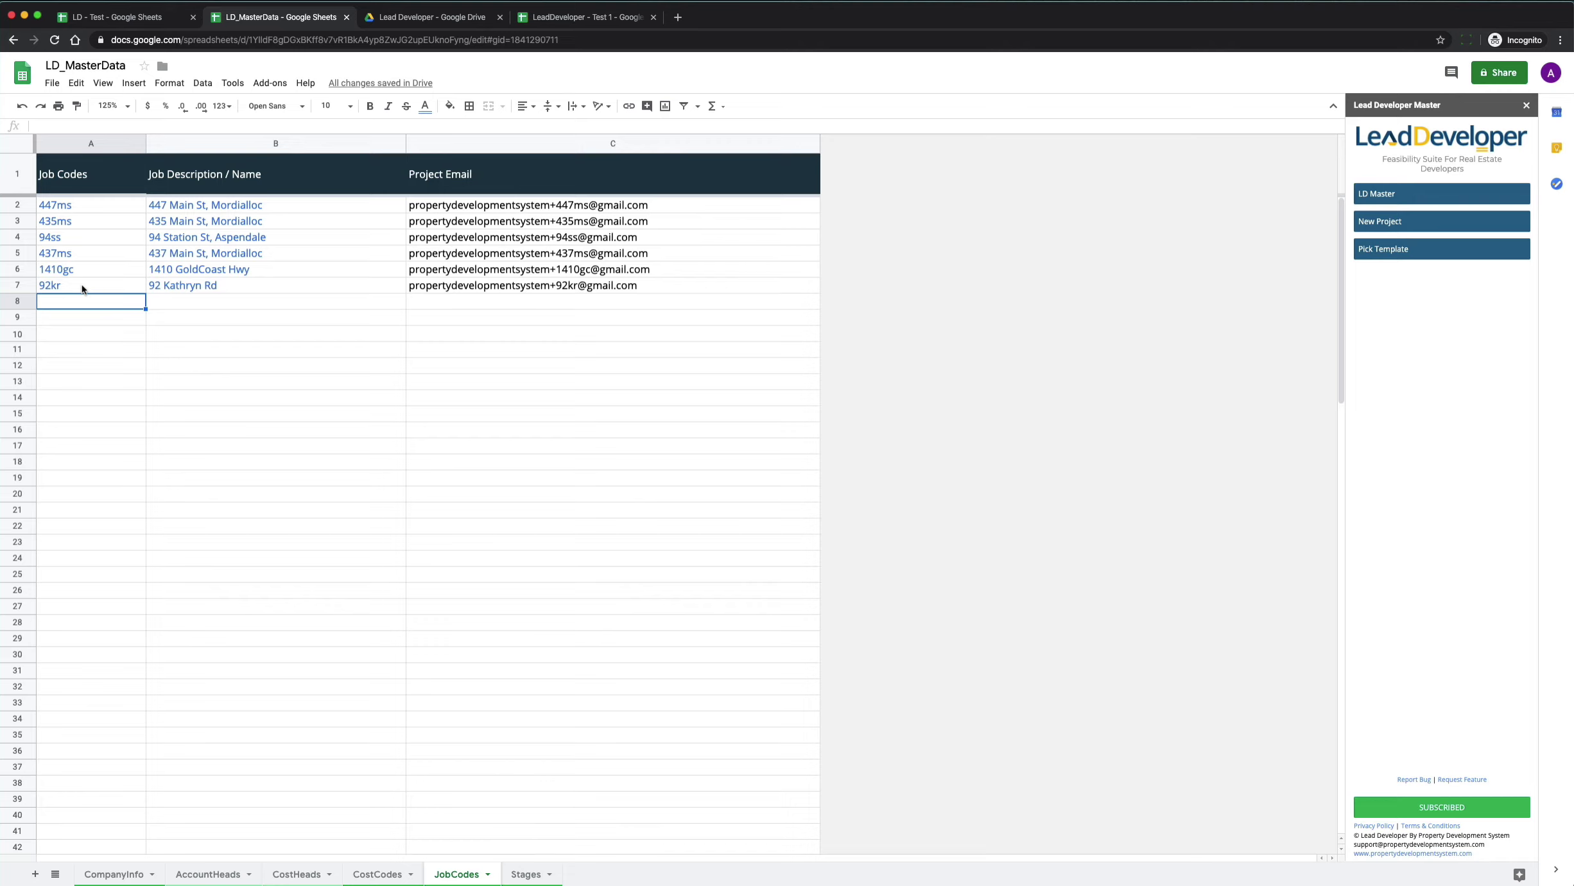
click(173, 307)
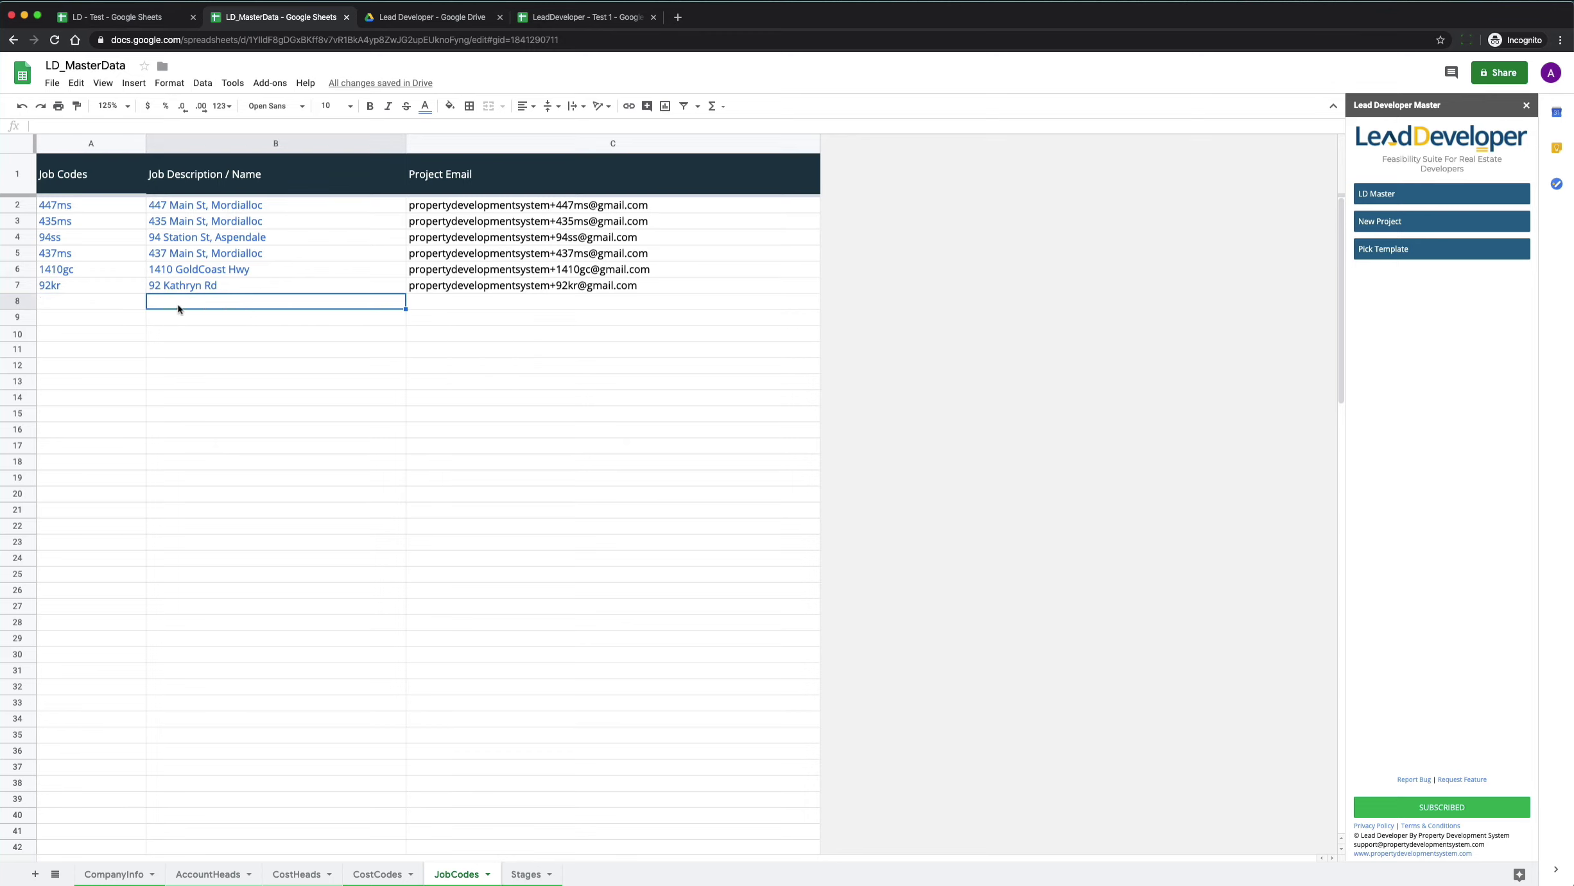
click(106, 308)
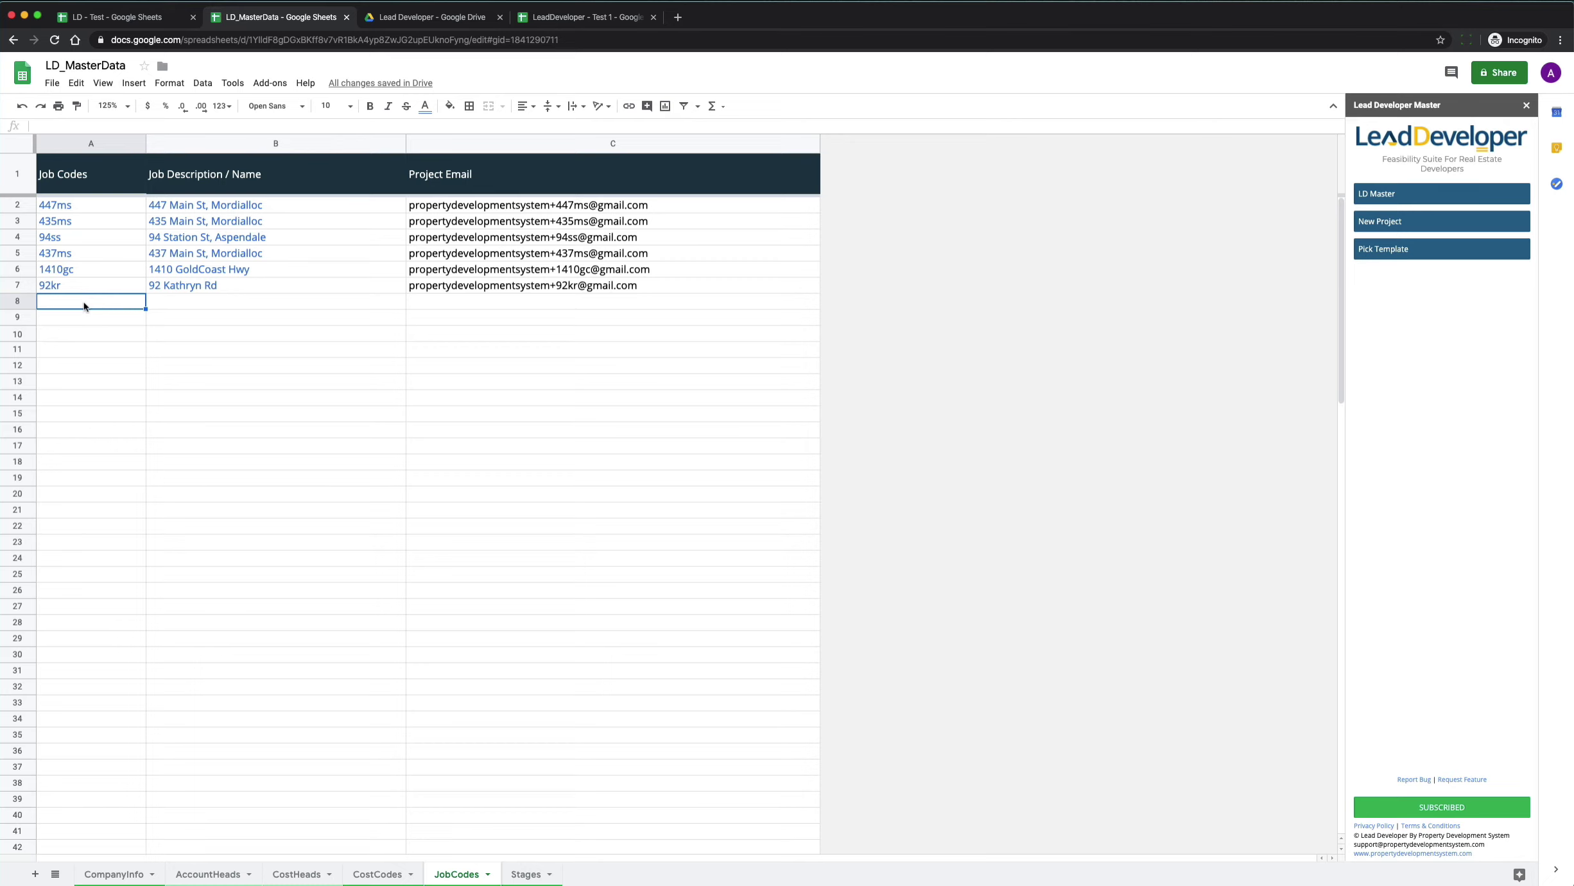
click(183, 307)
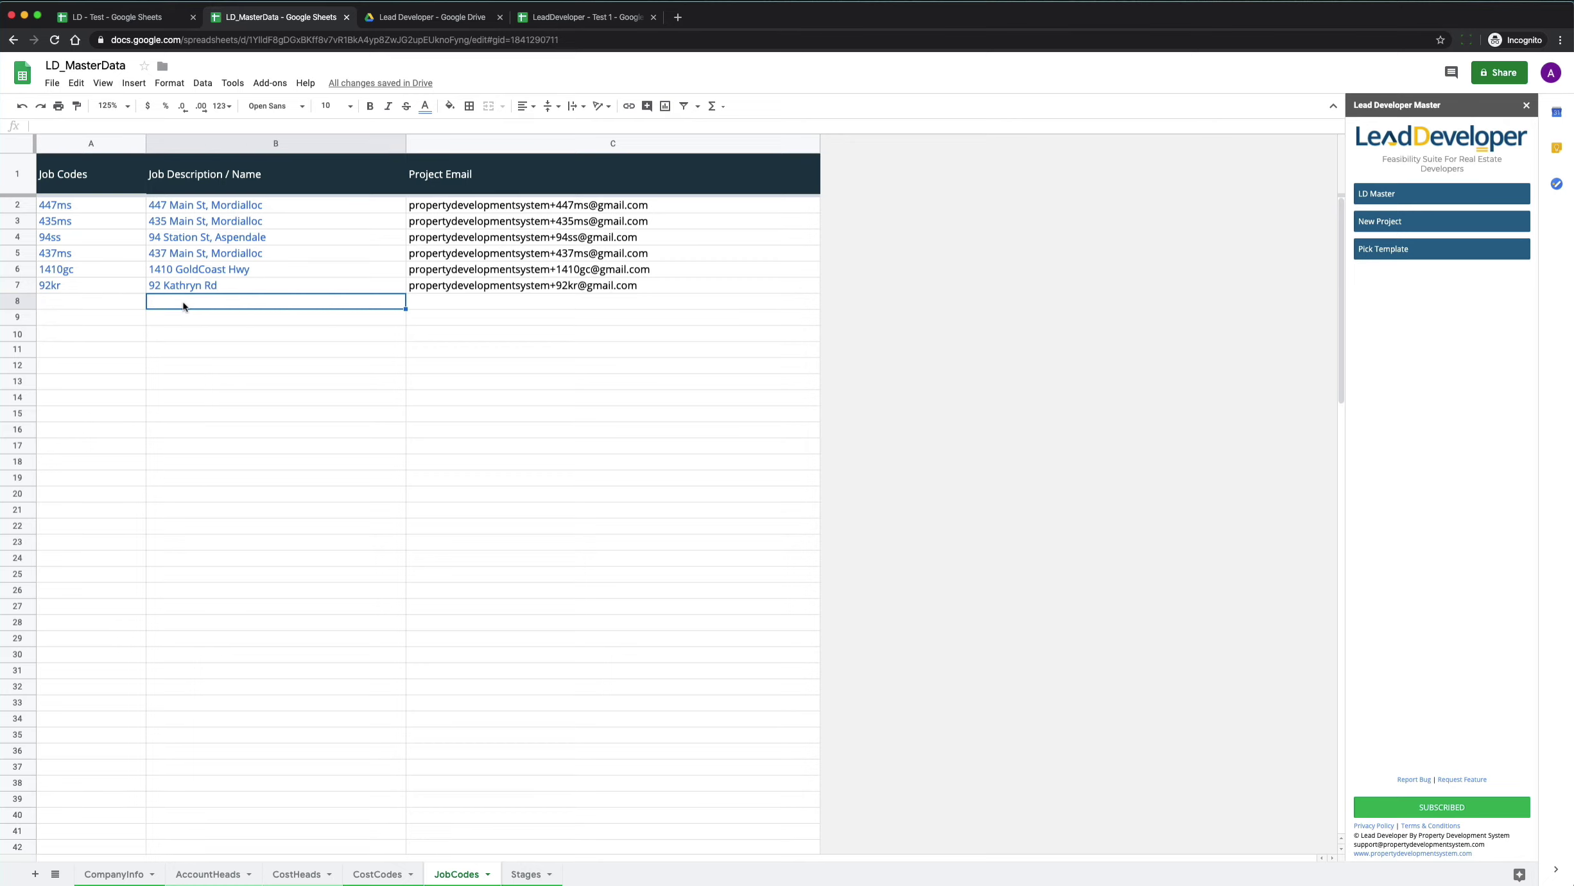
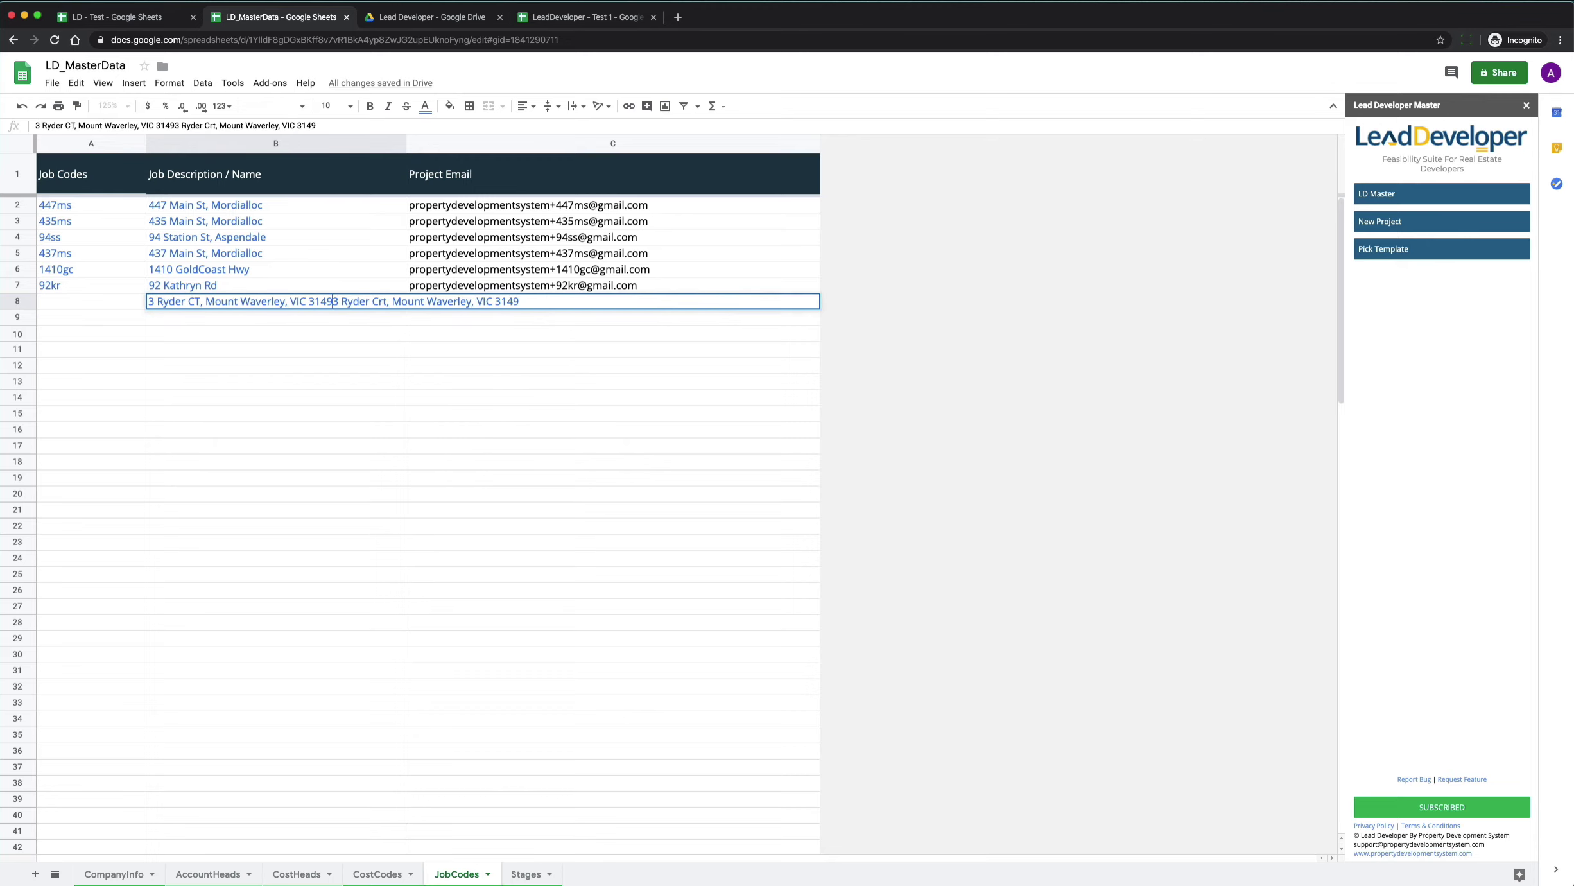
key(shift+Right)
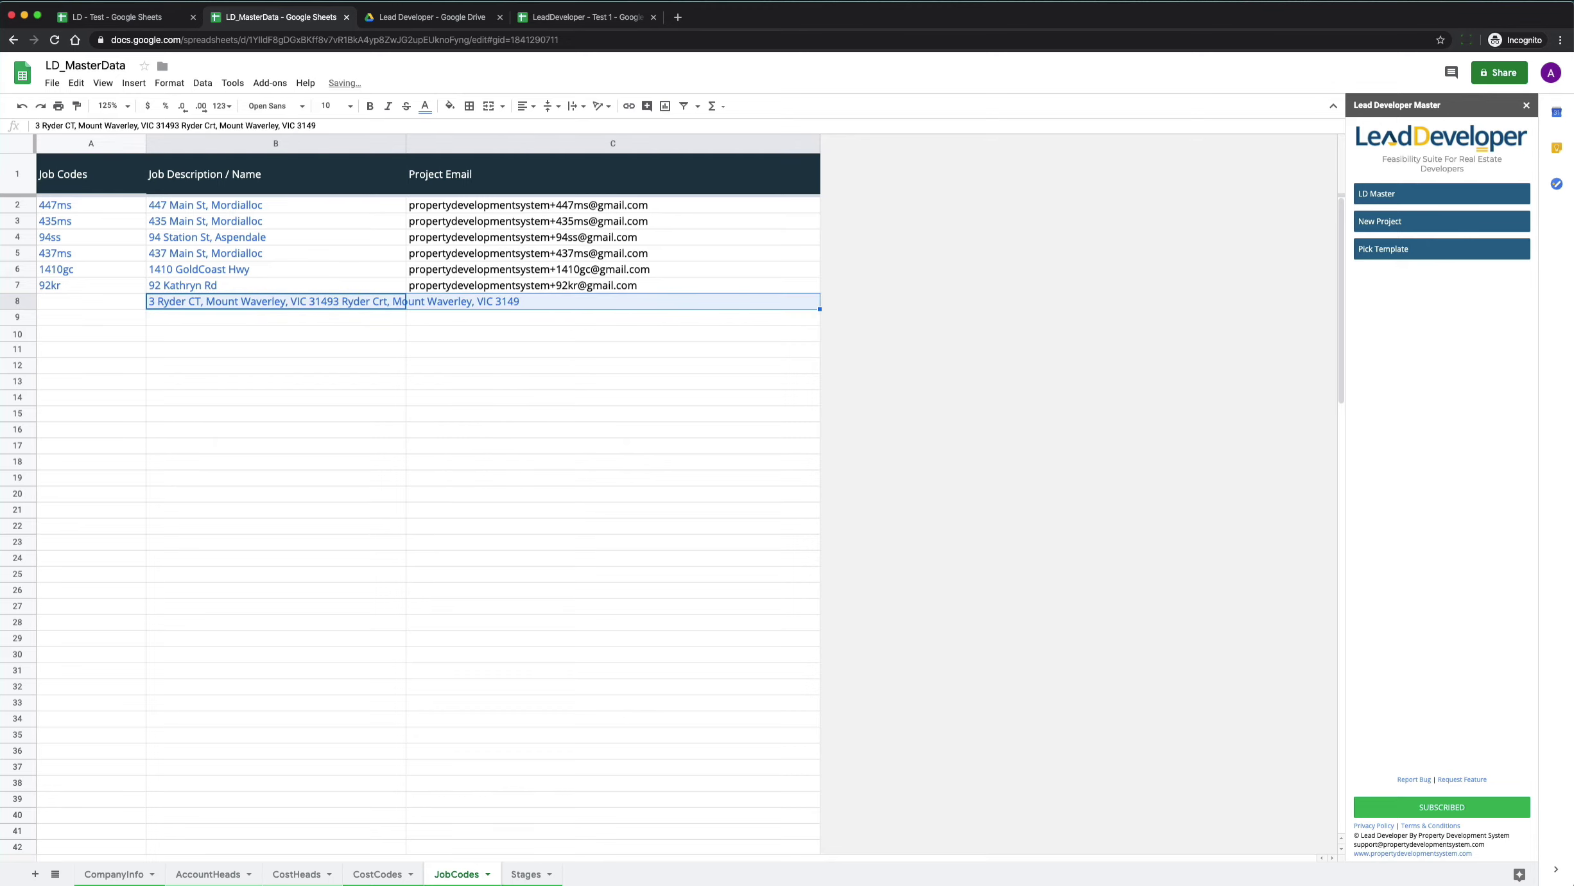
key(BackSpace)
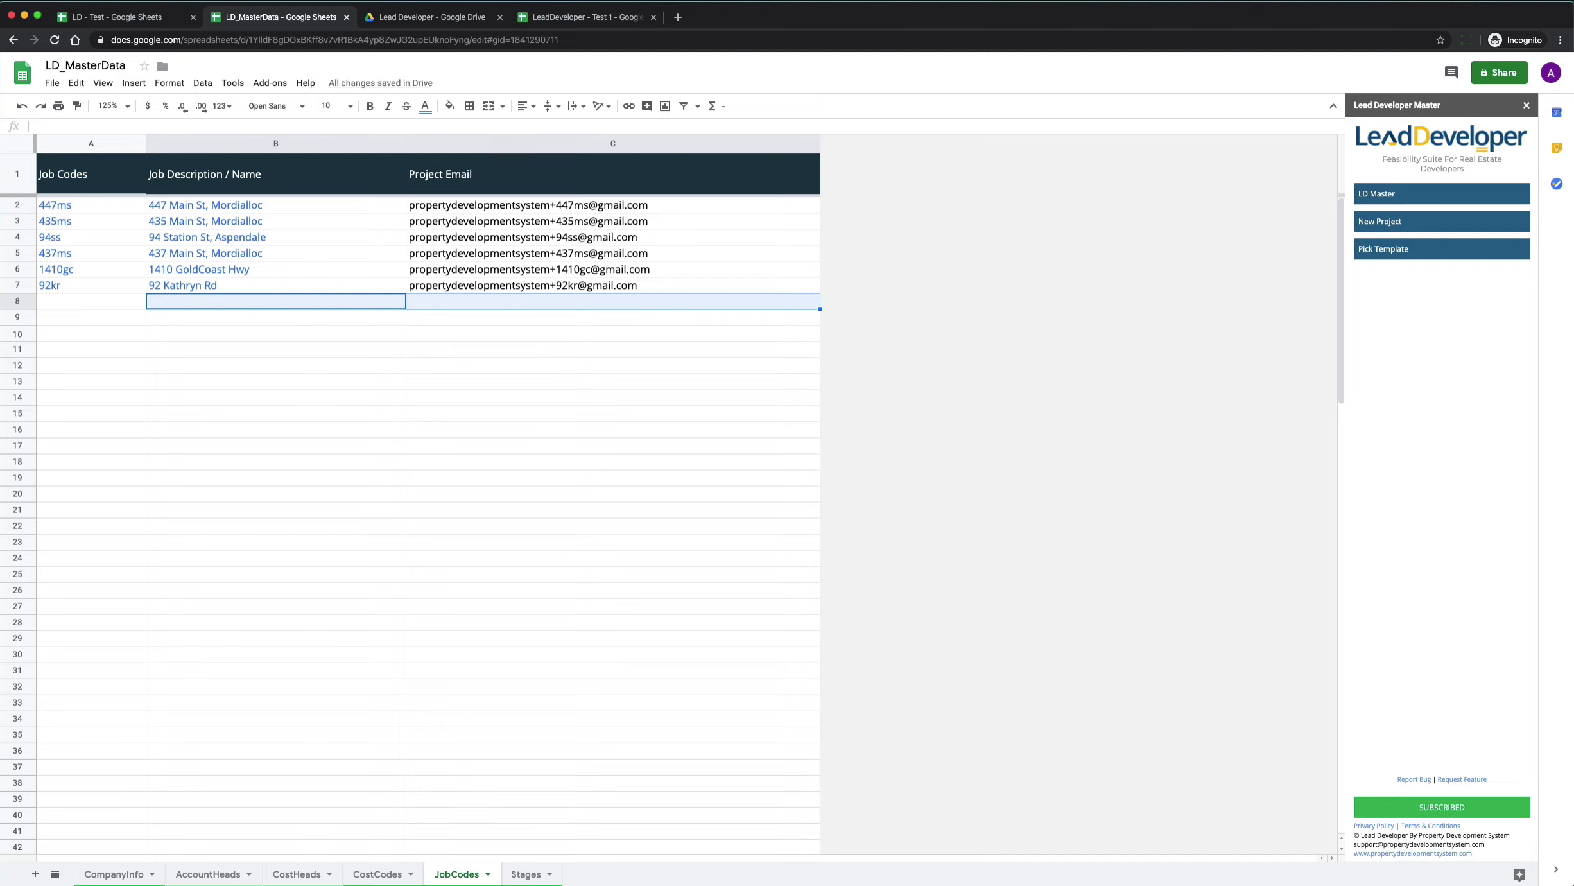
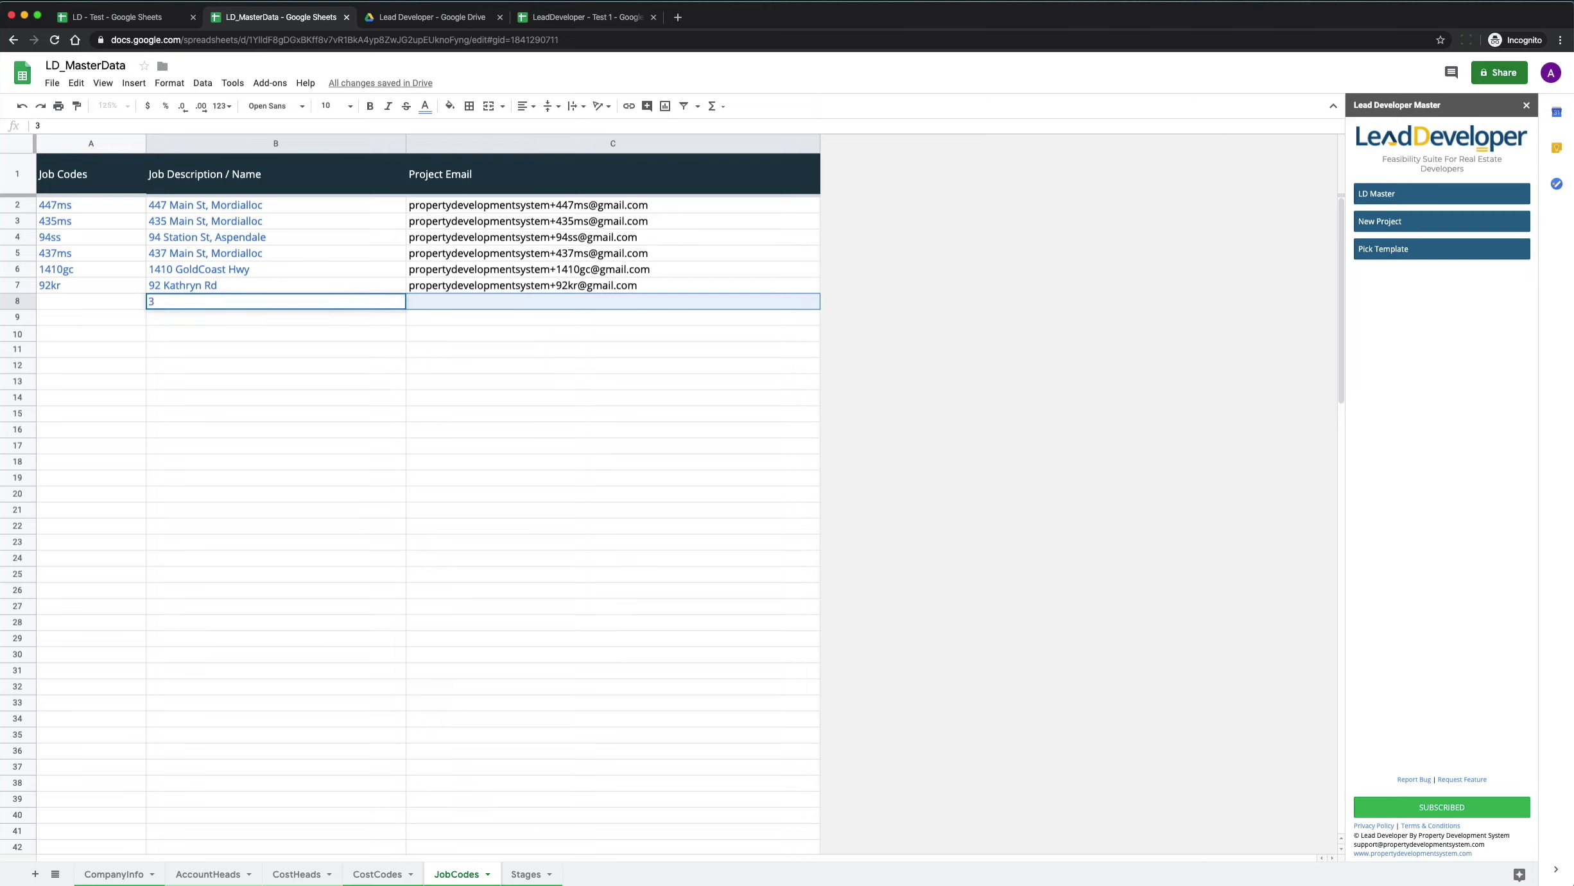
click(613, 301)
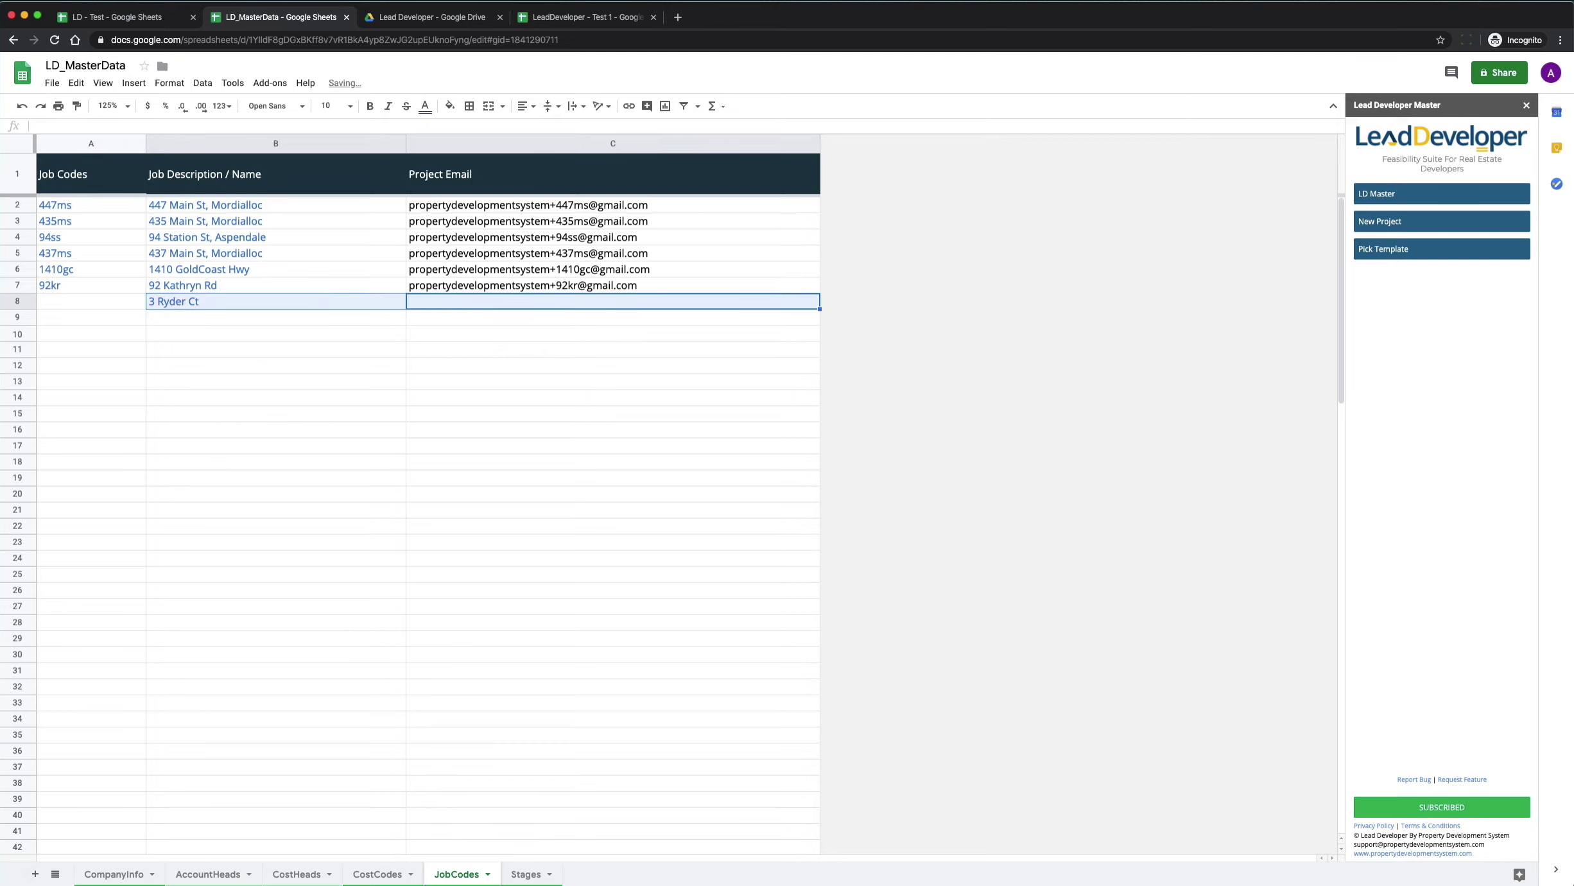
Give the row job code 3rc in A8 and verify its generated project email in C8.
key(Left)
key(Left)
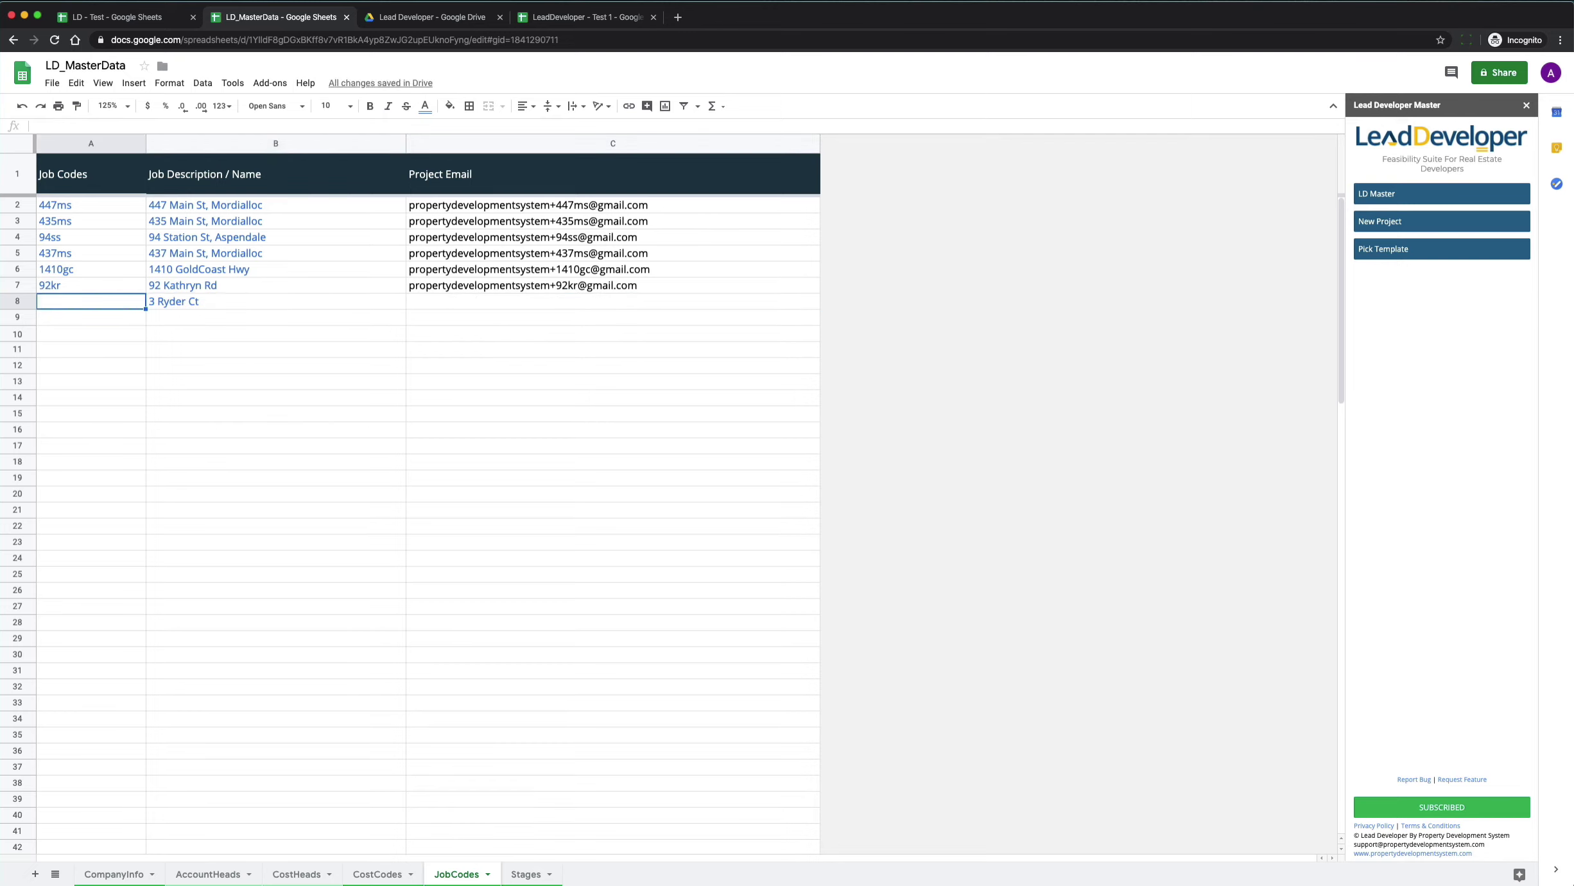
text(3rc)
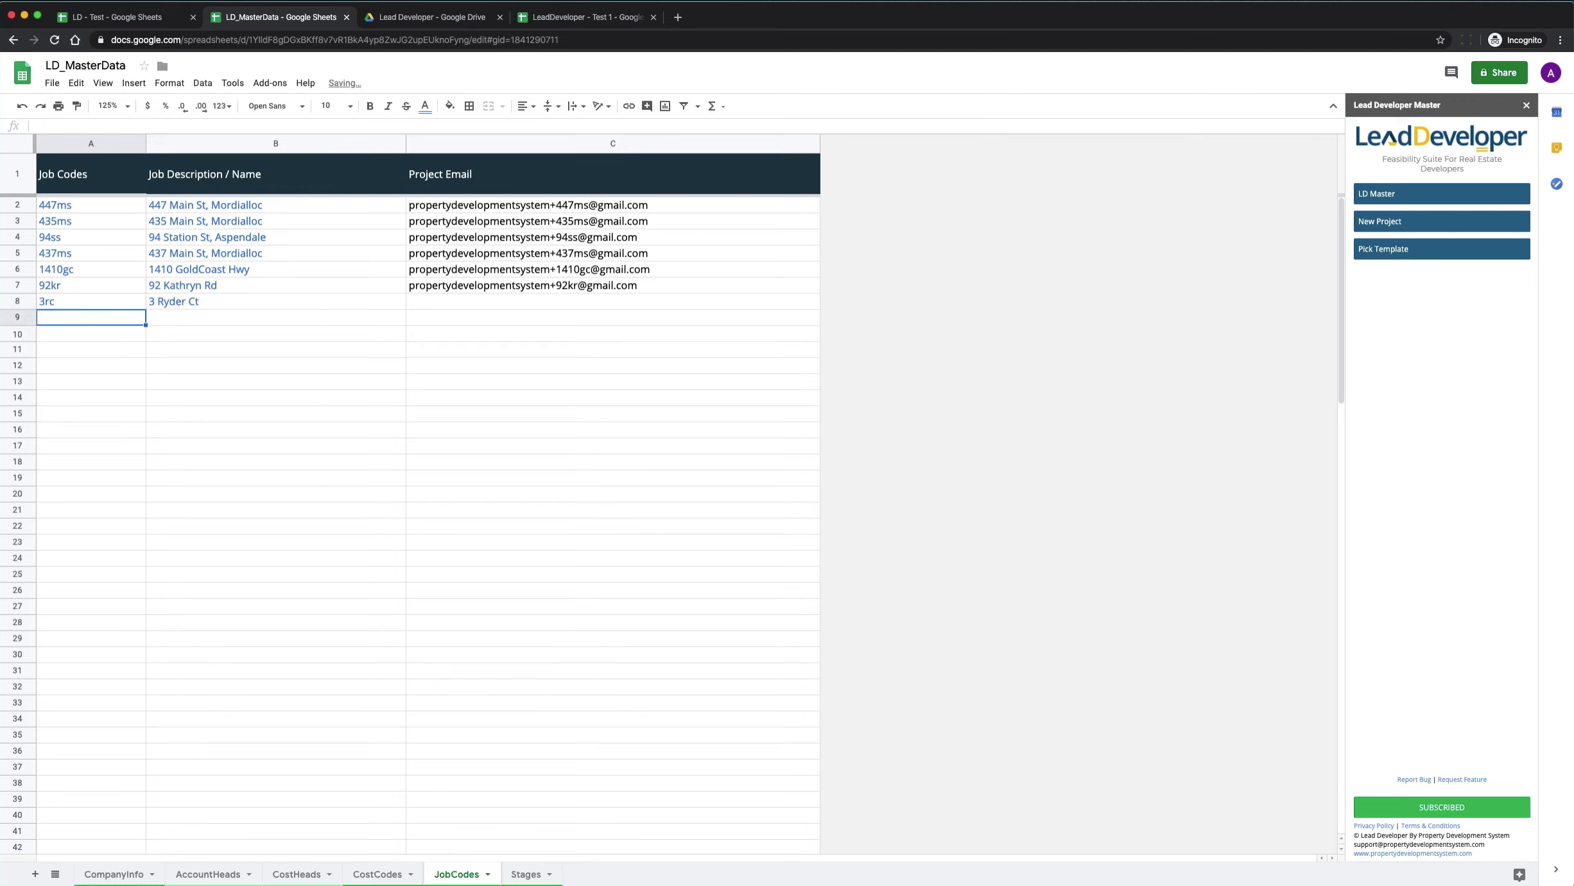
click(276, 301)
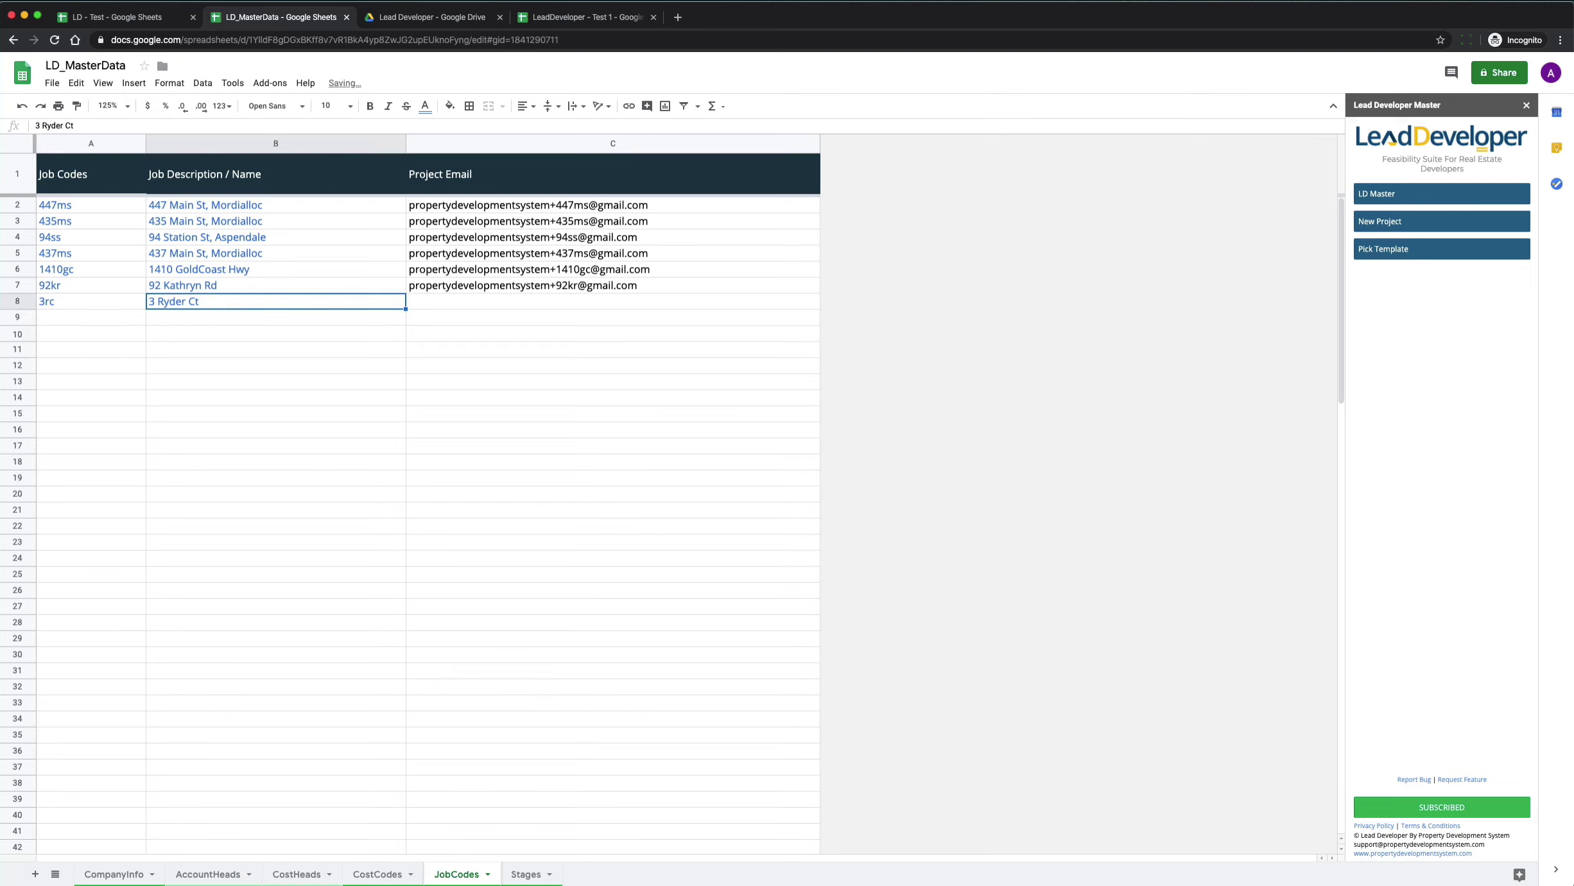
click(613, 301)
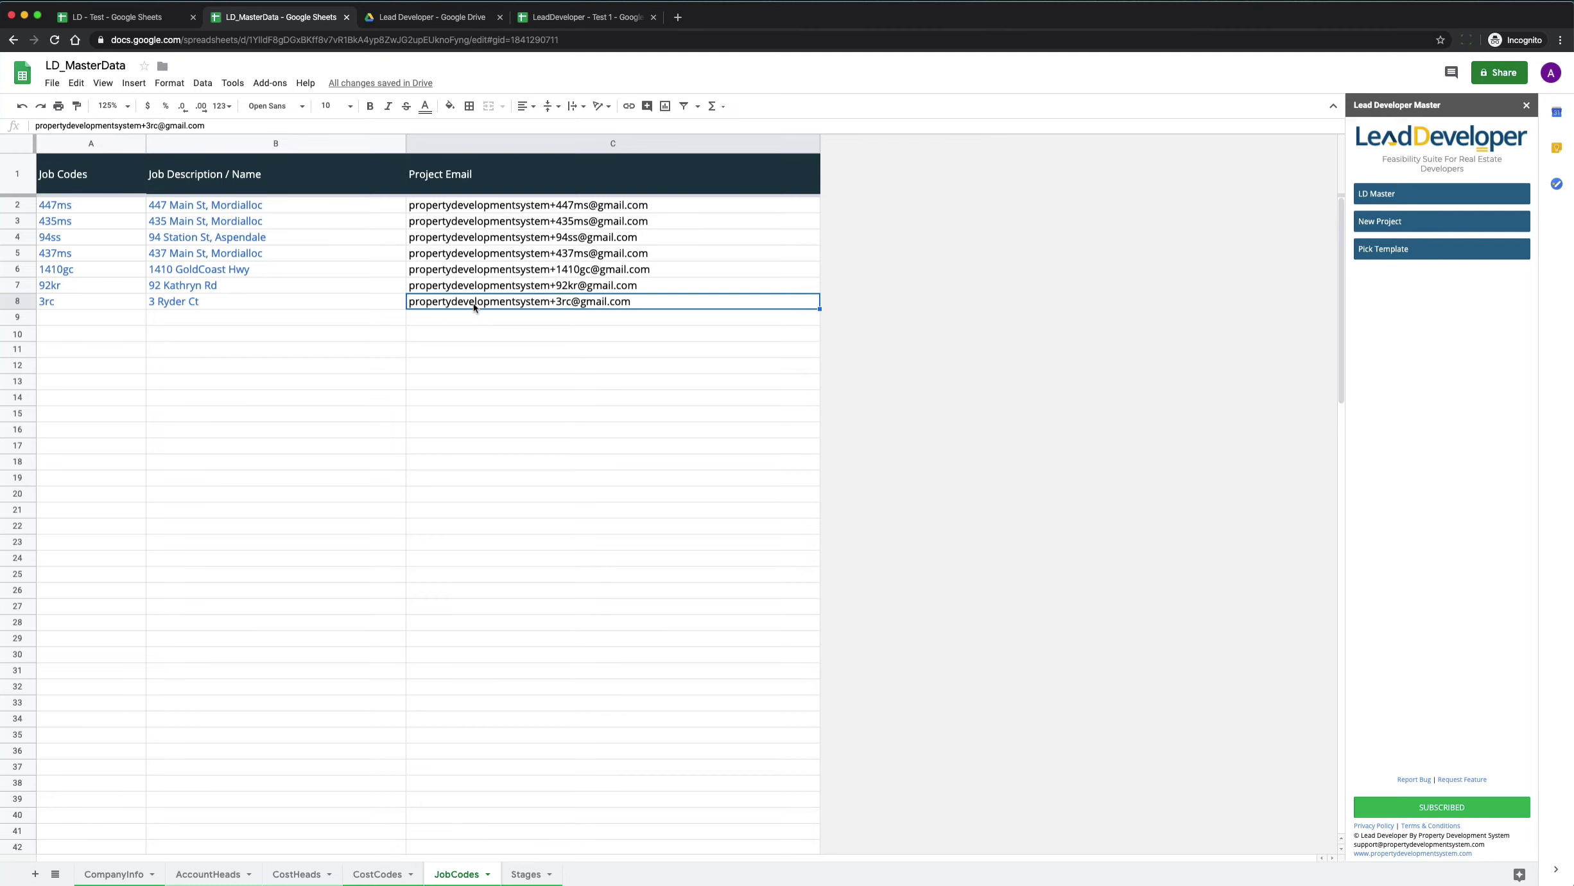
Overwrite CompanyInfo cell N2 with leaddeveloper, then return to the JobCodes sheet.
click(110, 874)
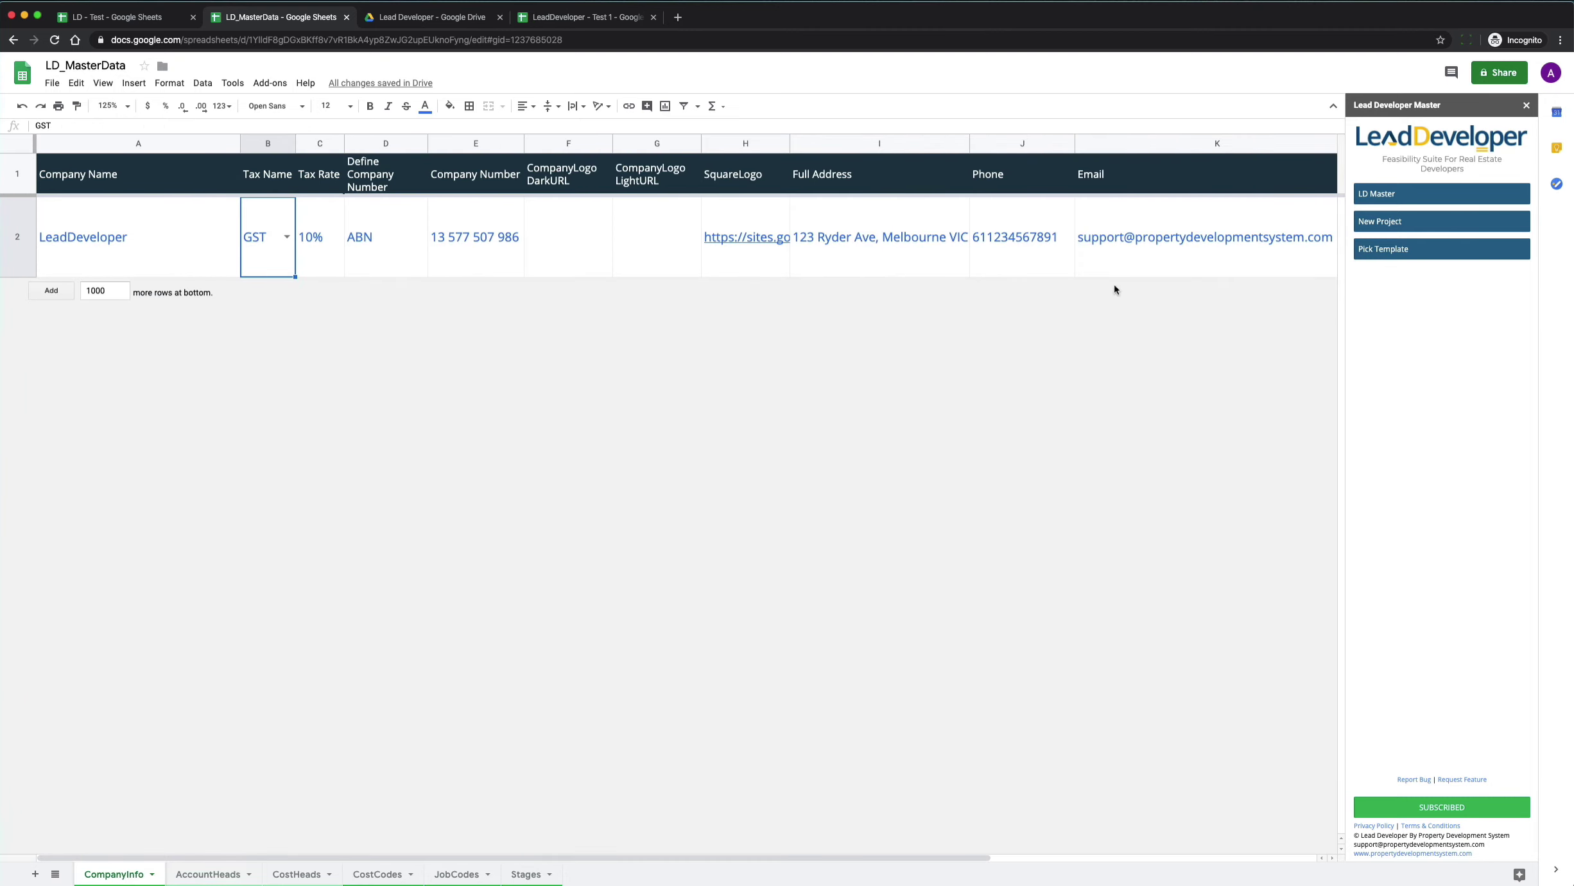
scroll(1044, 286, right, 5)
click(1225, 242)
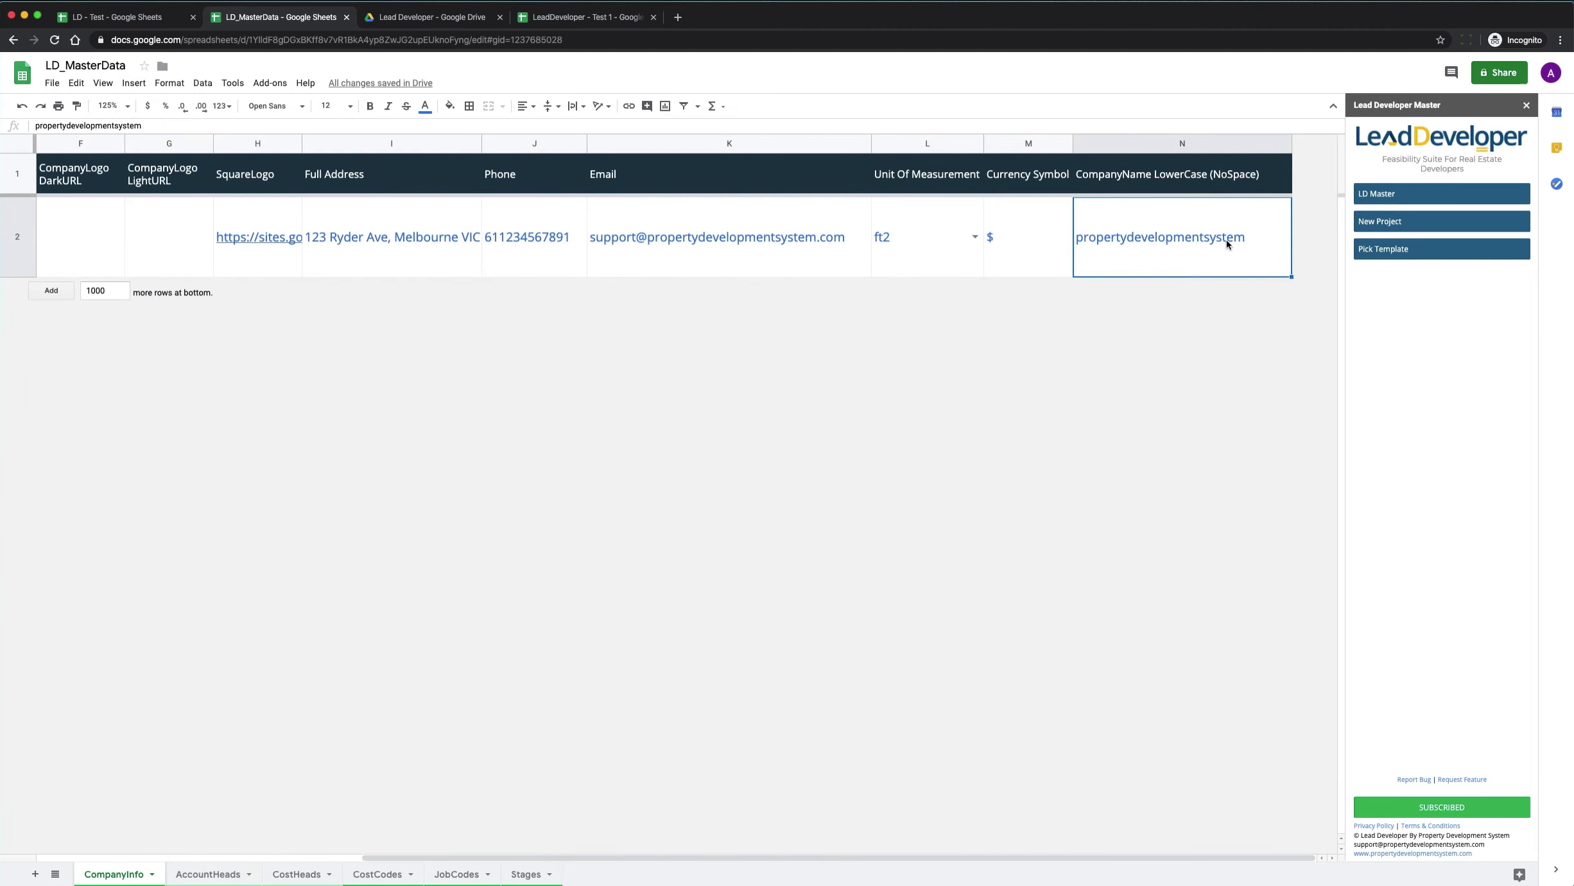
text(l)
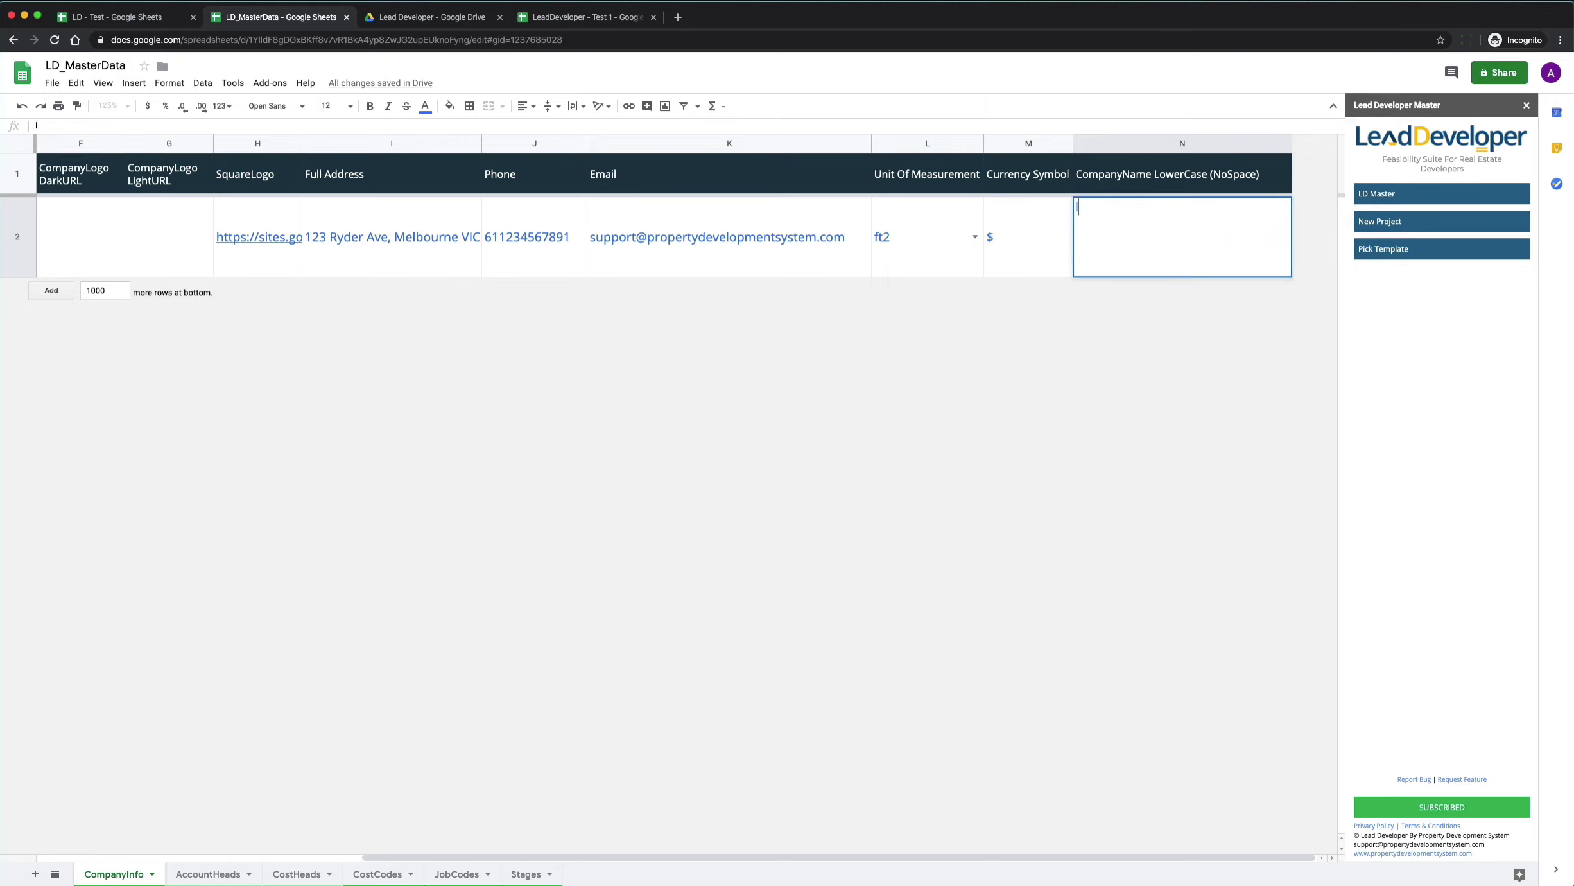
text(eaddeveloper)
key(Return)
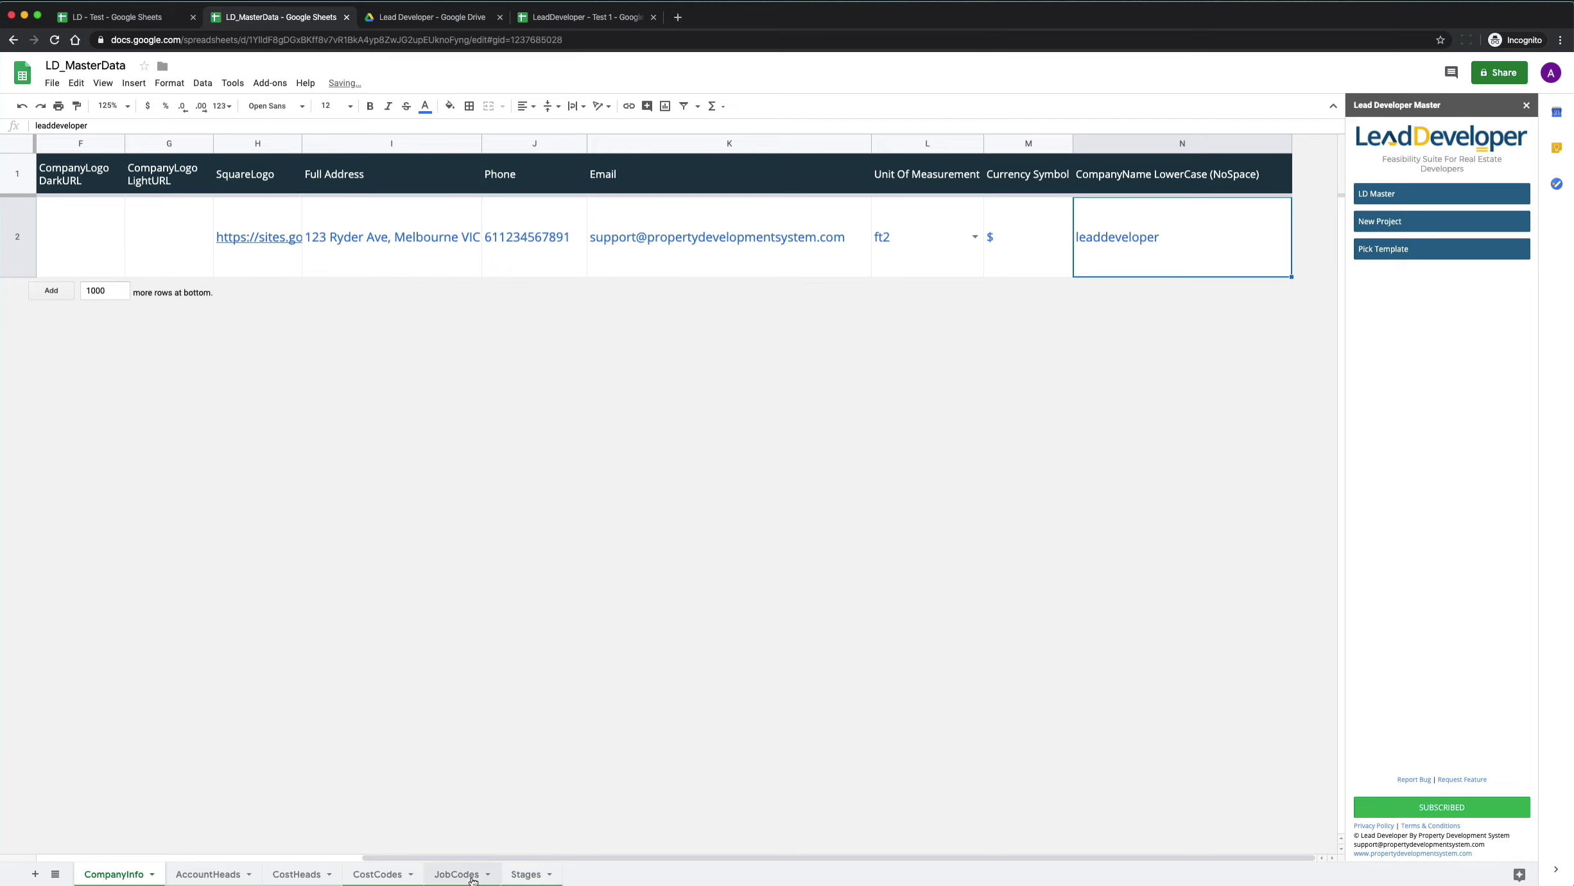
click(457, 873)
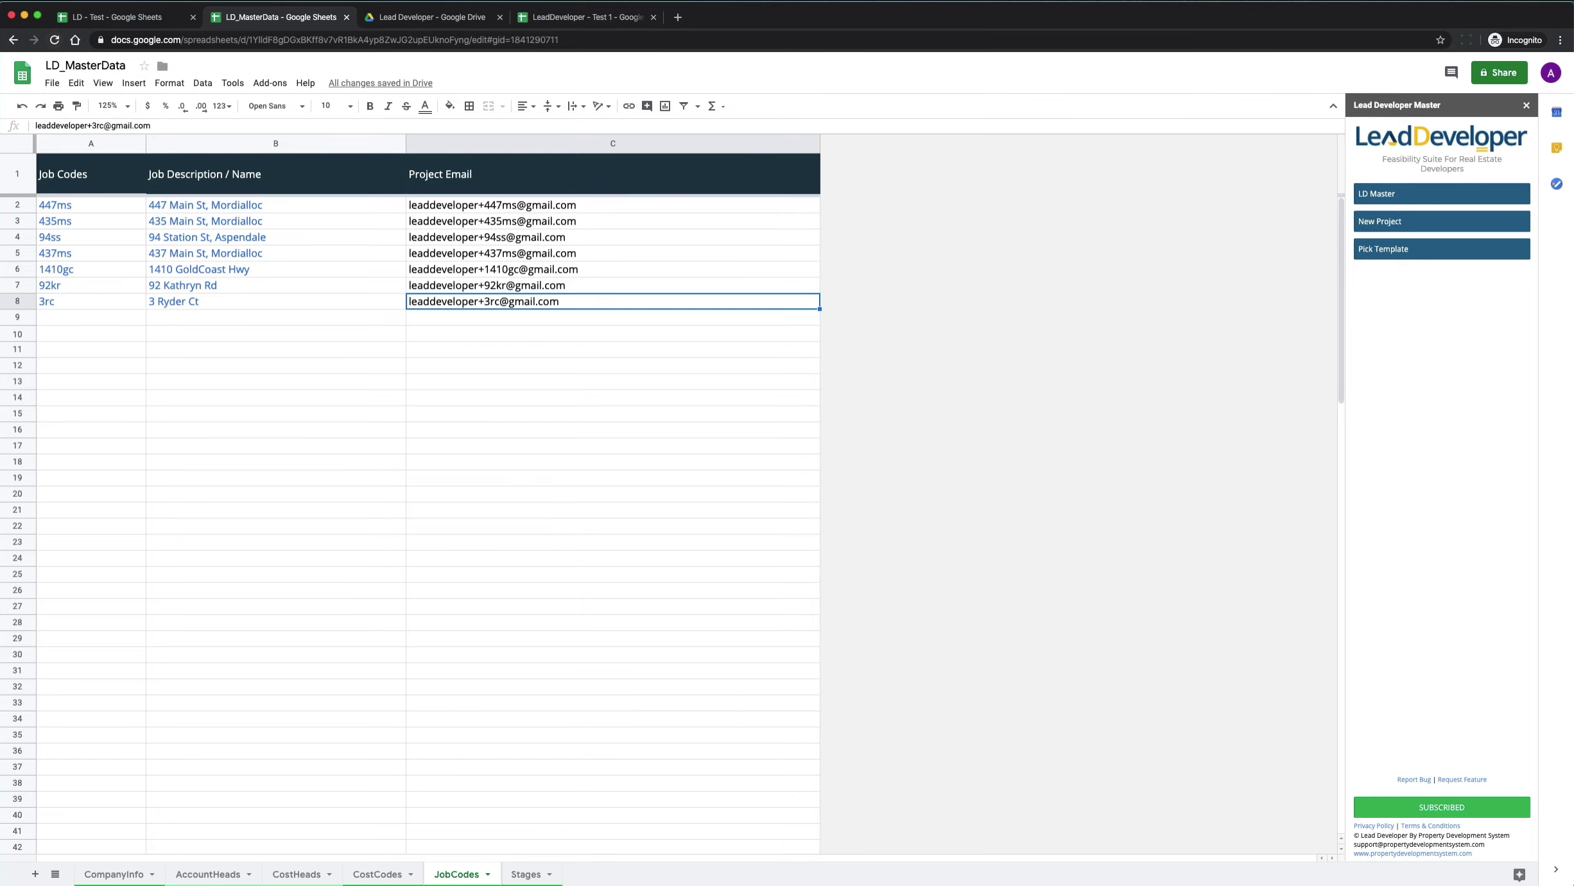
click(129, 882)
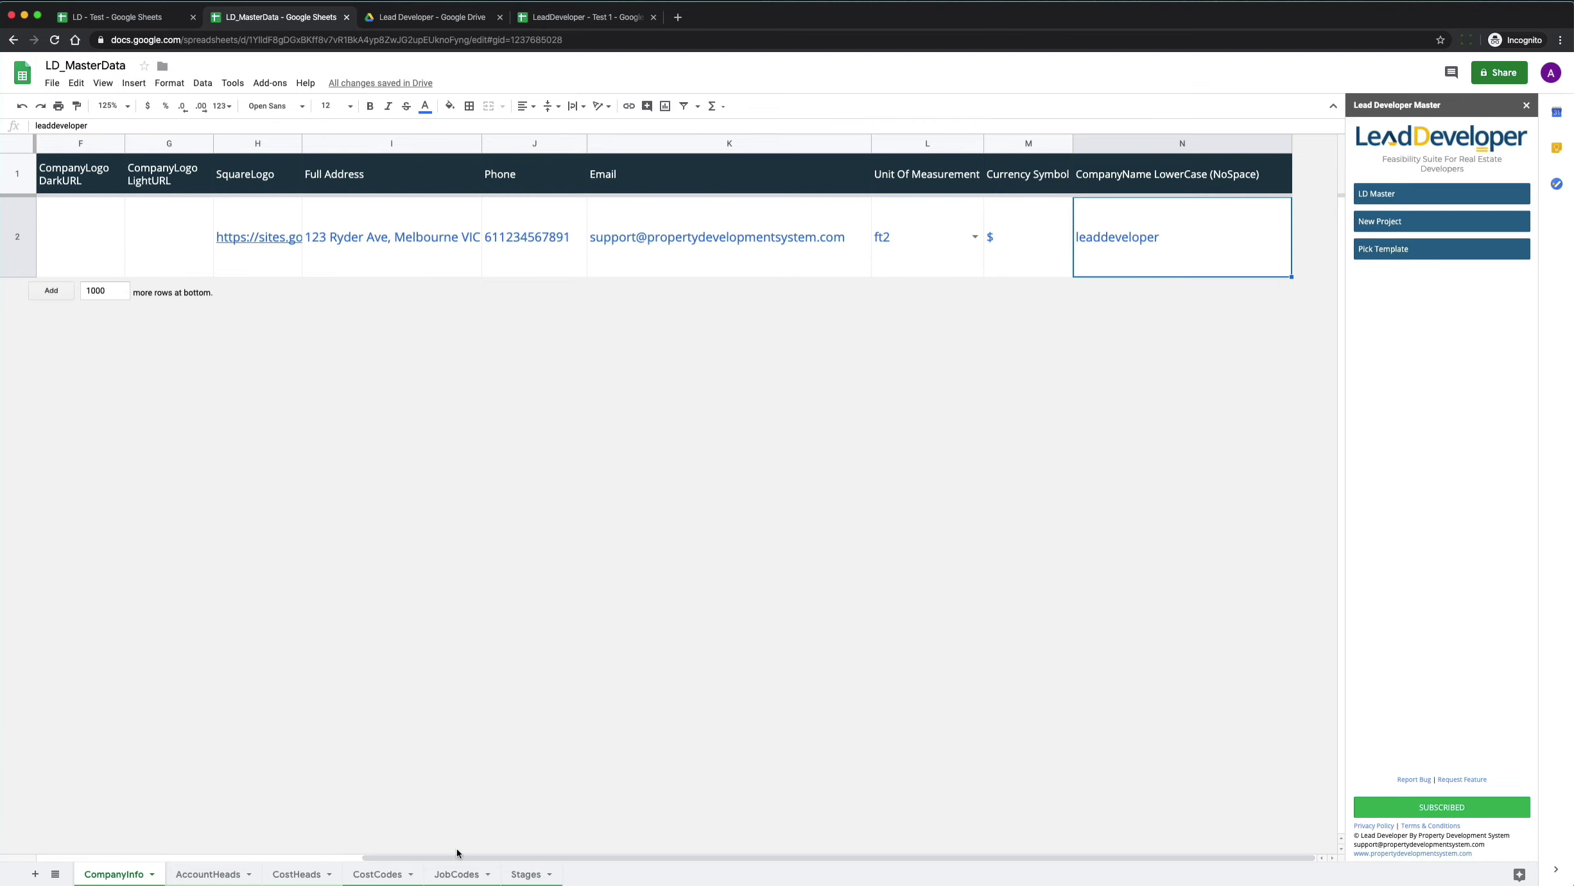
click(456, 874)
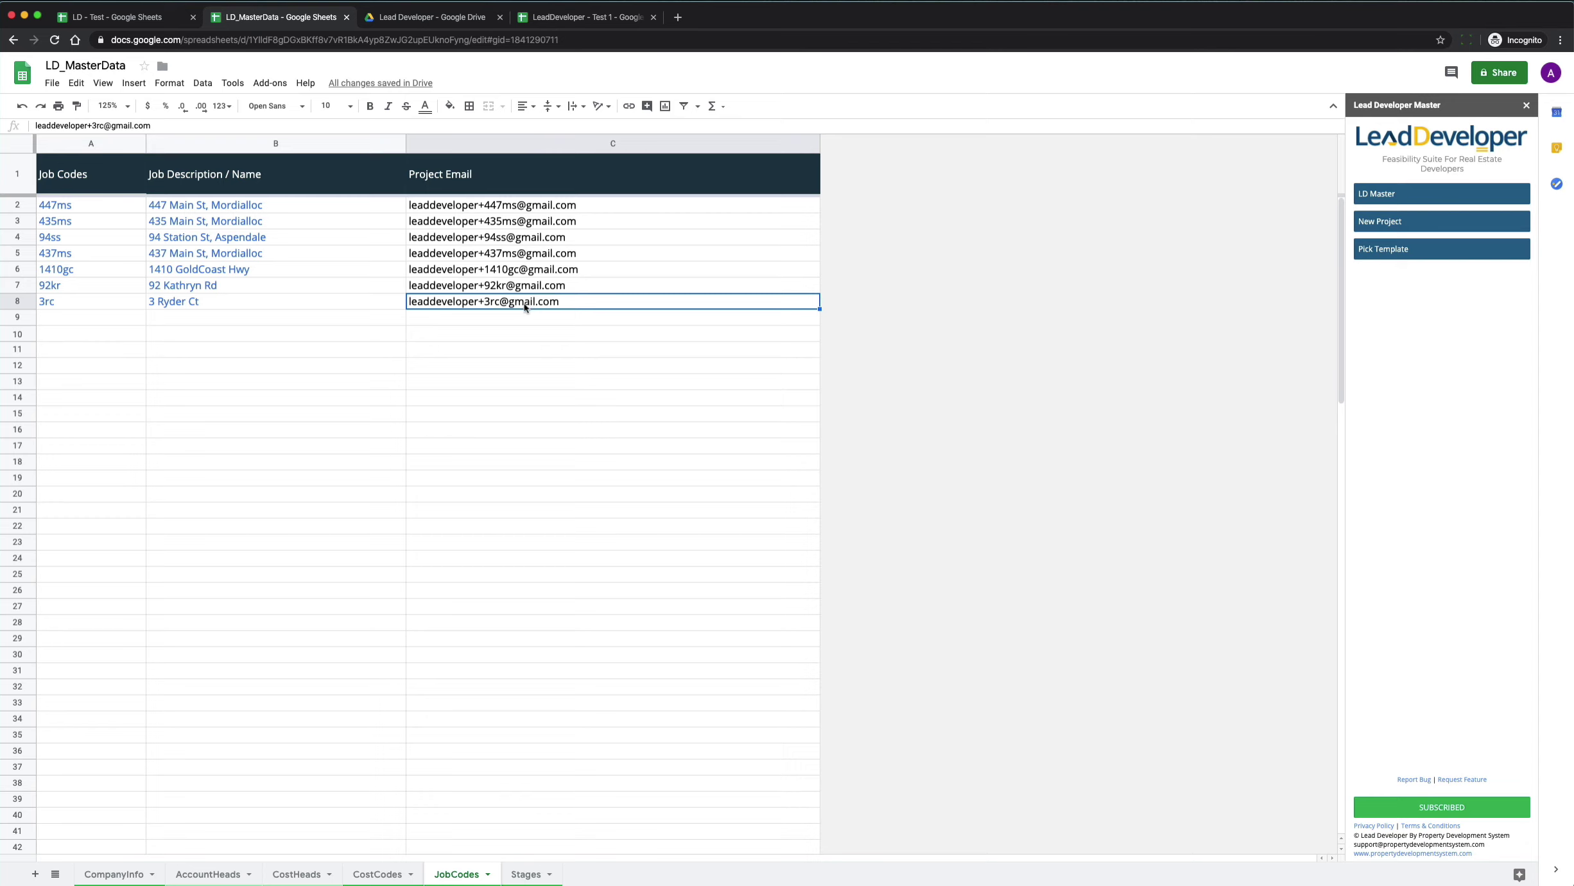
click(225, 307)
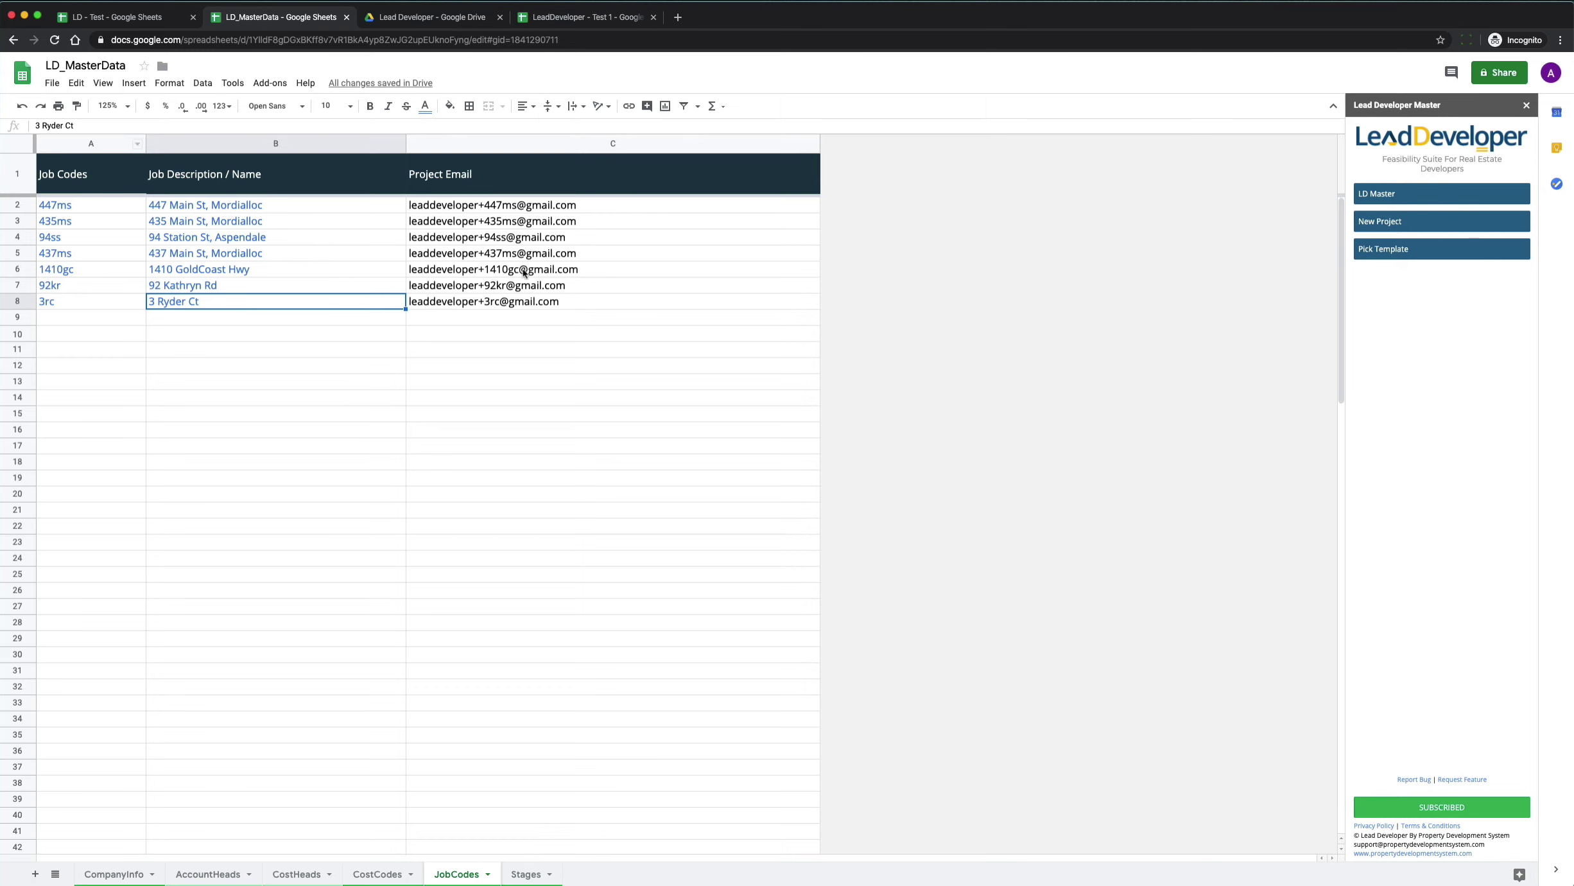
In LeadDeveloper - Test 1's Project Setup sheet, pick job code 435ms from the H5 dropdown.
click(620, 23)
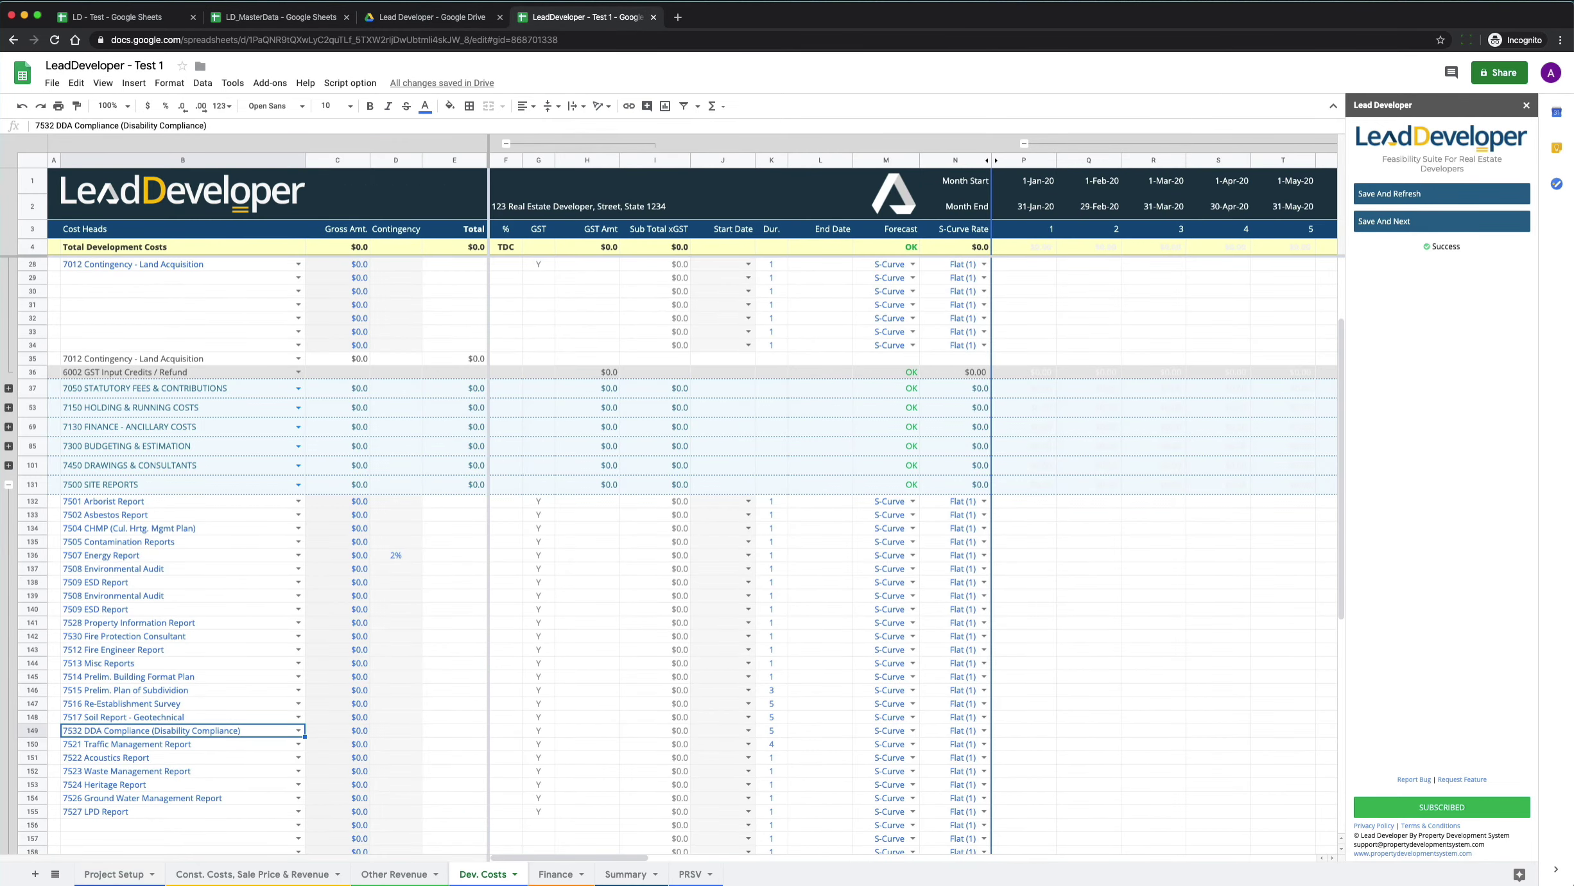
click(115, 874)
click(568, 248)
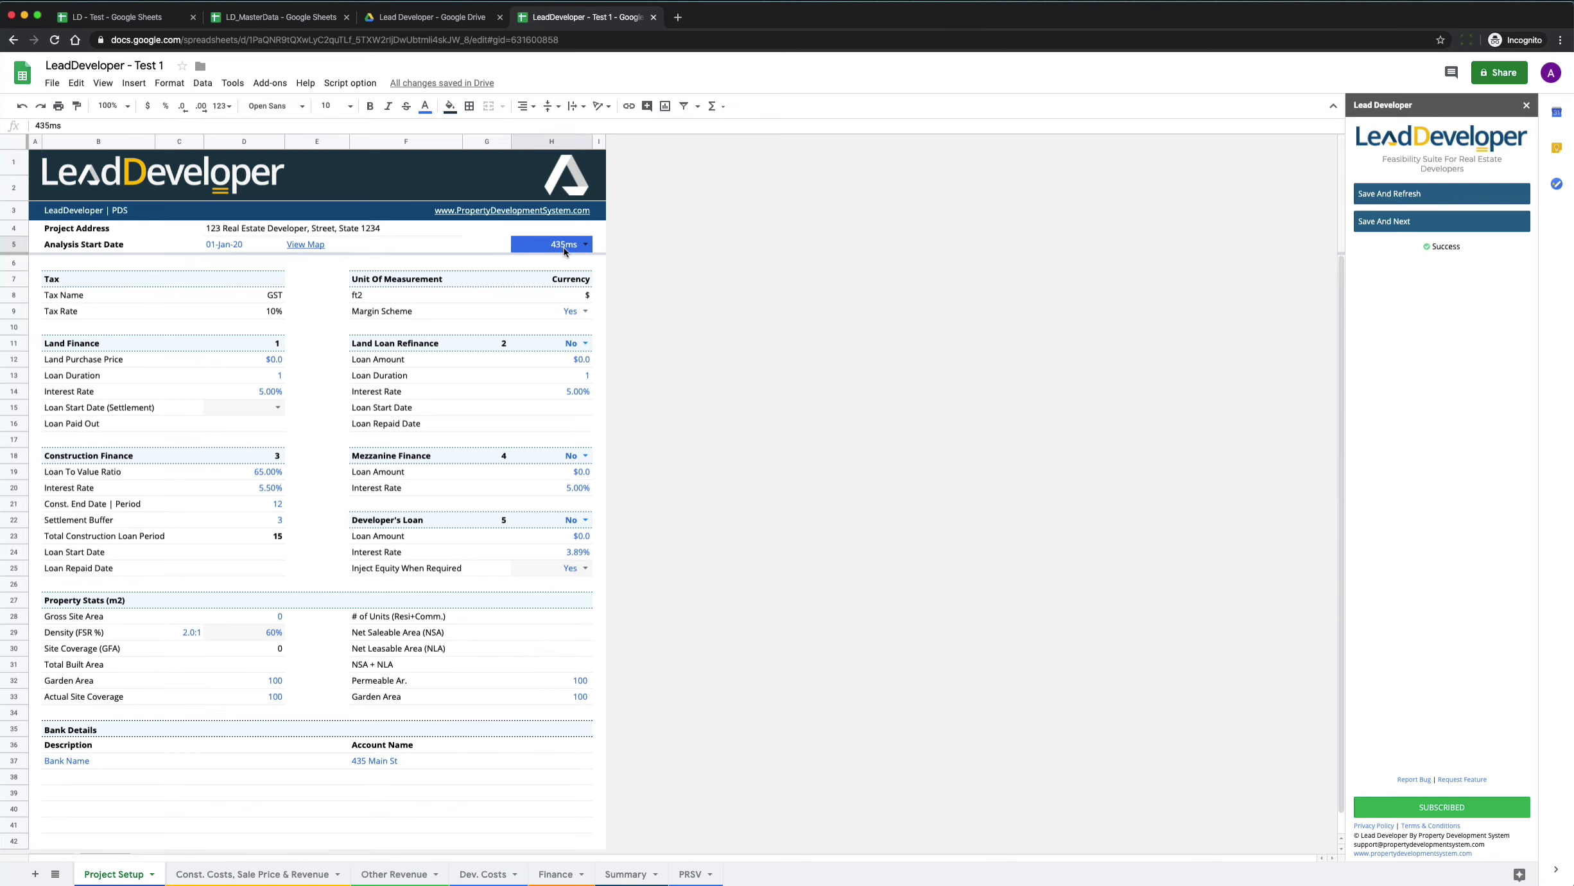
click(585, 247)
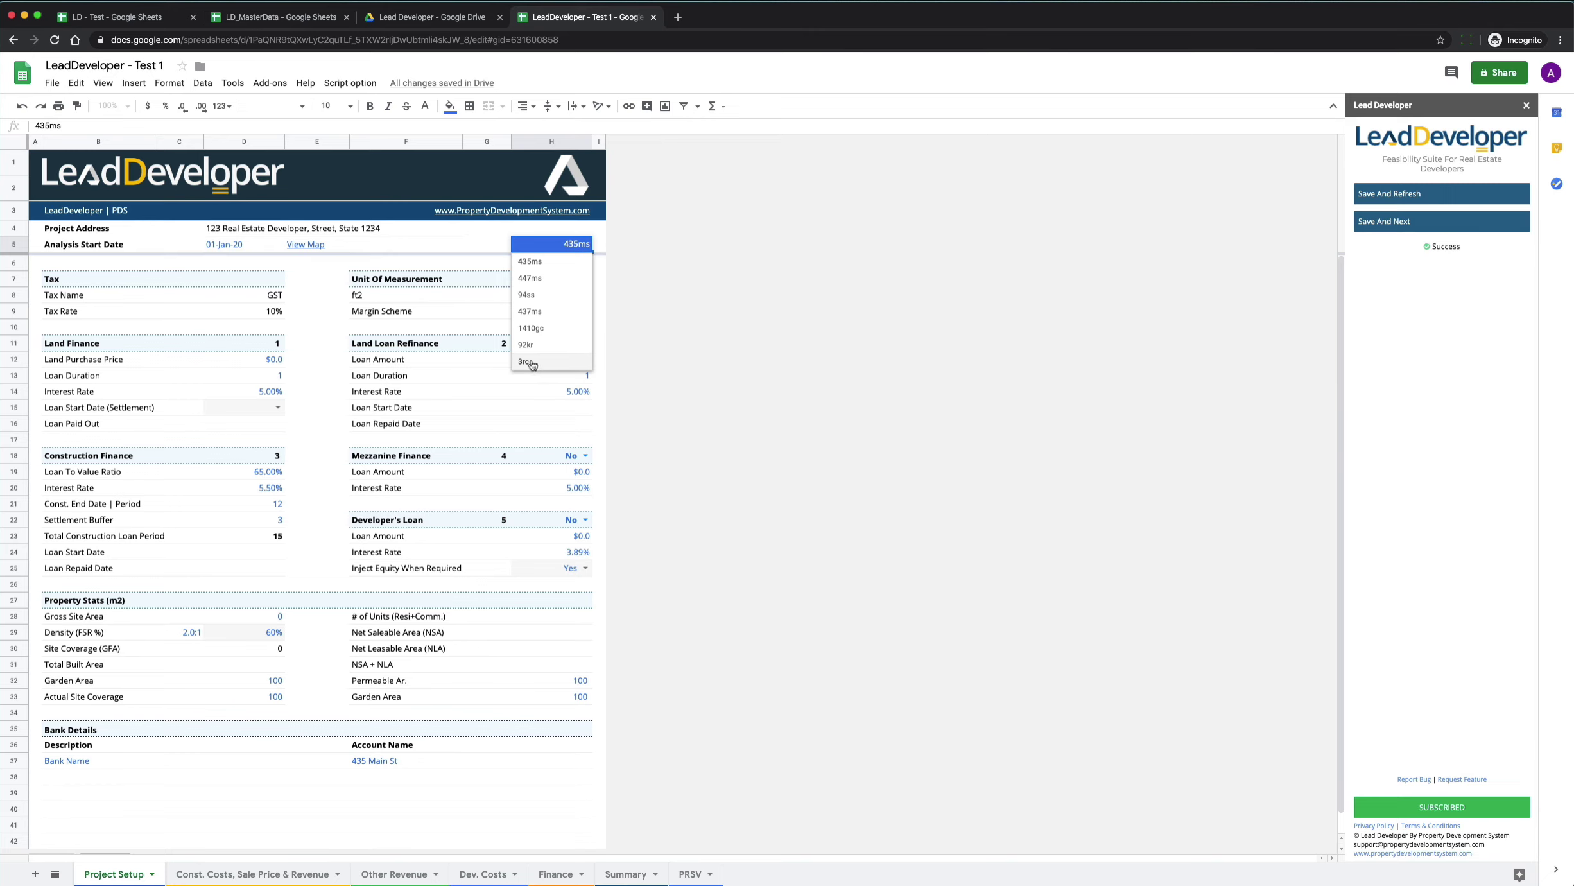
click(549, 264)
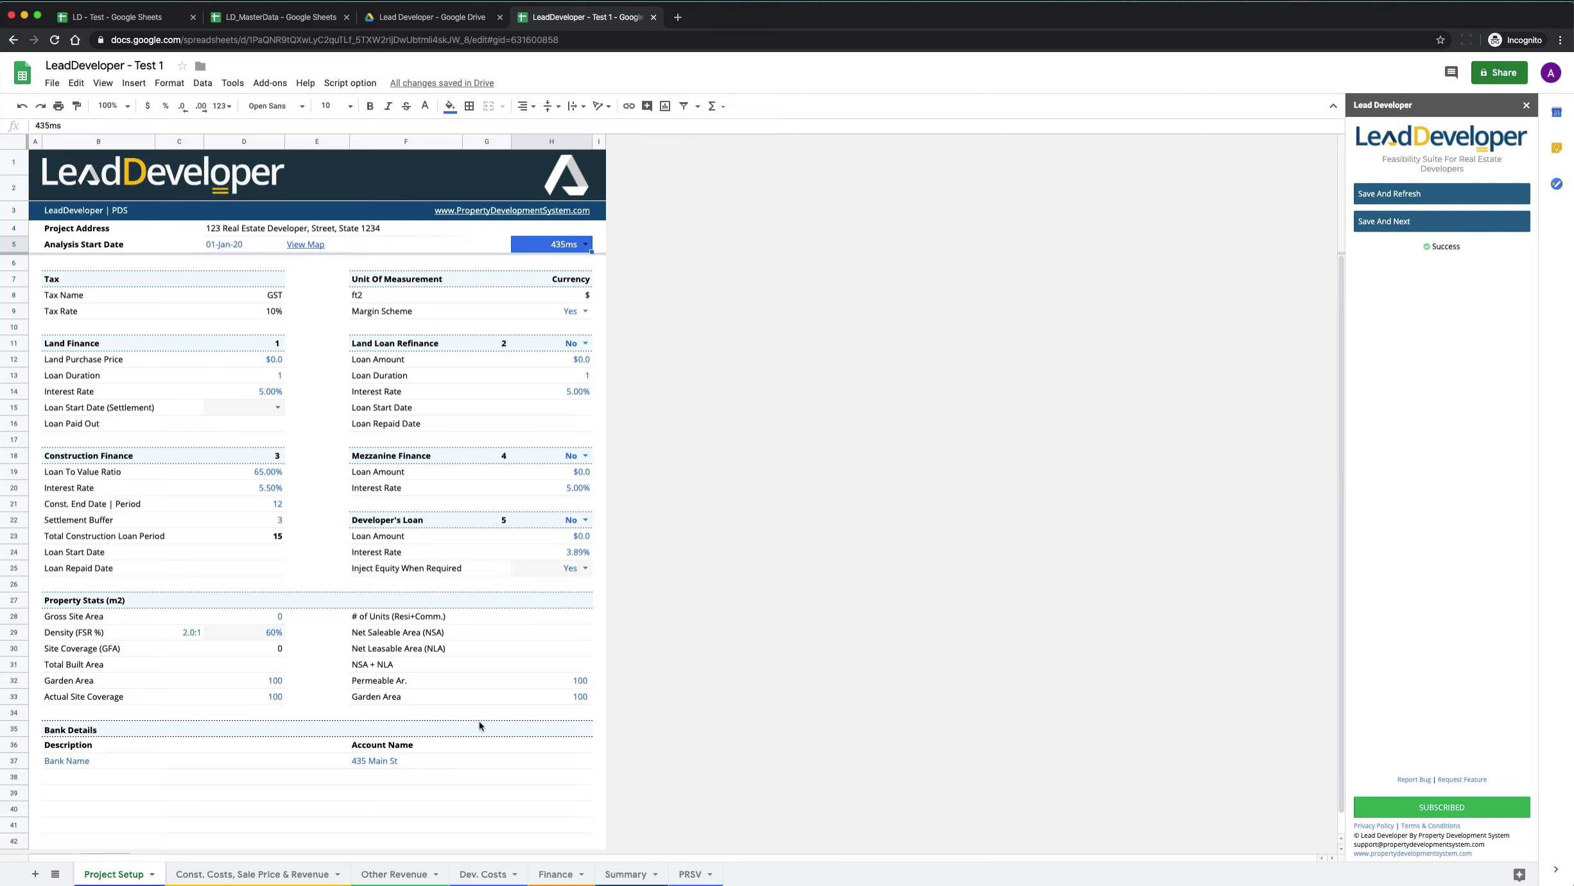
click(290, 18)
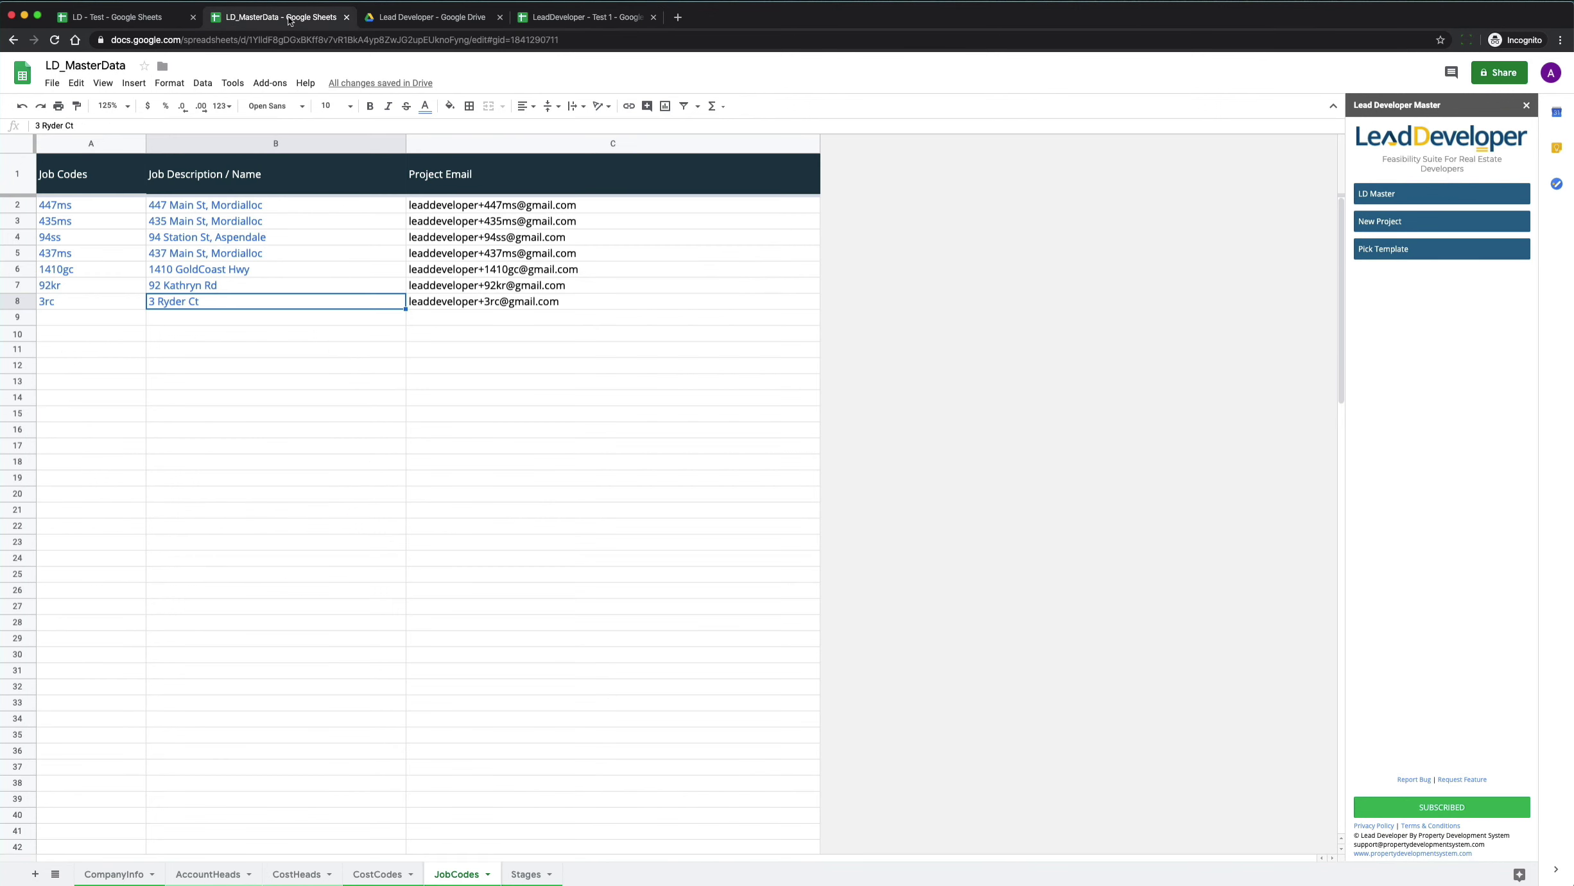
click(221, 319)
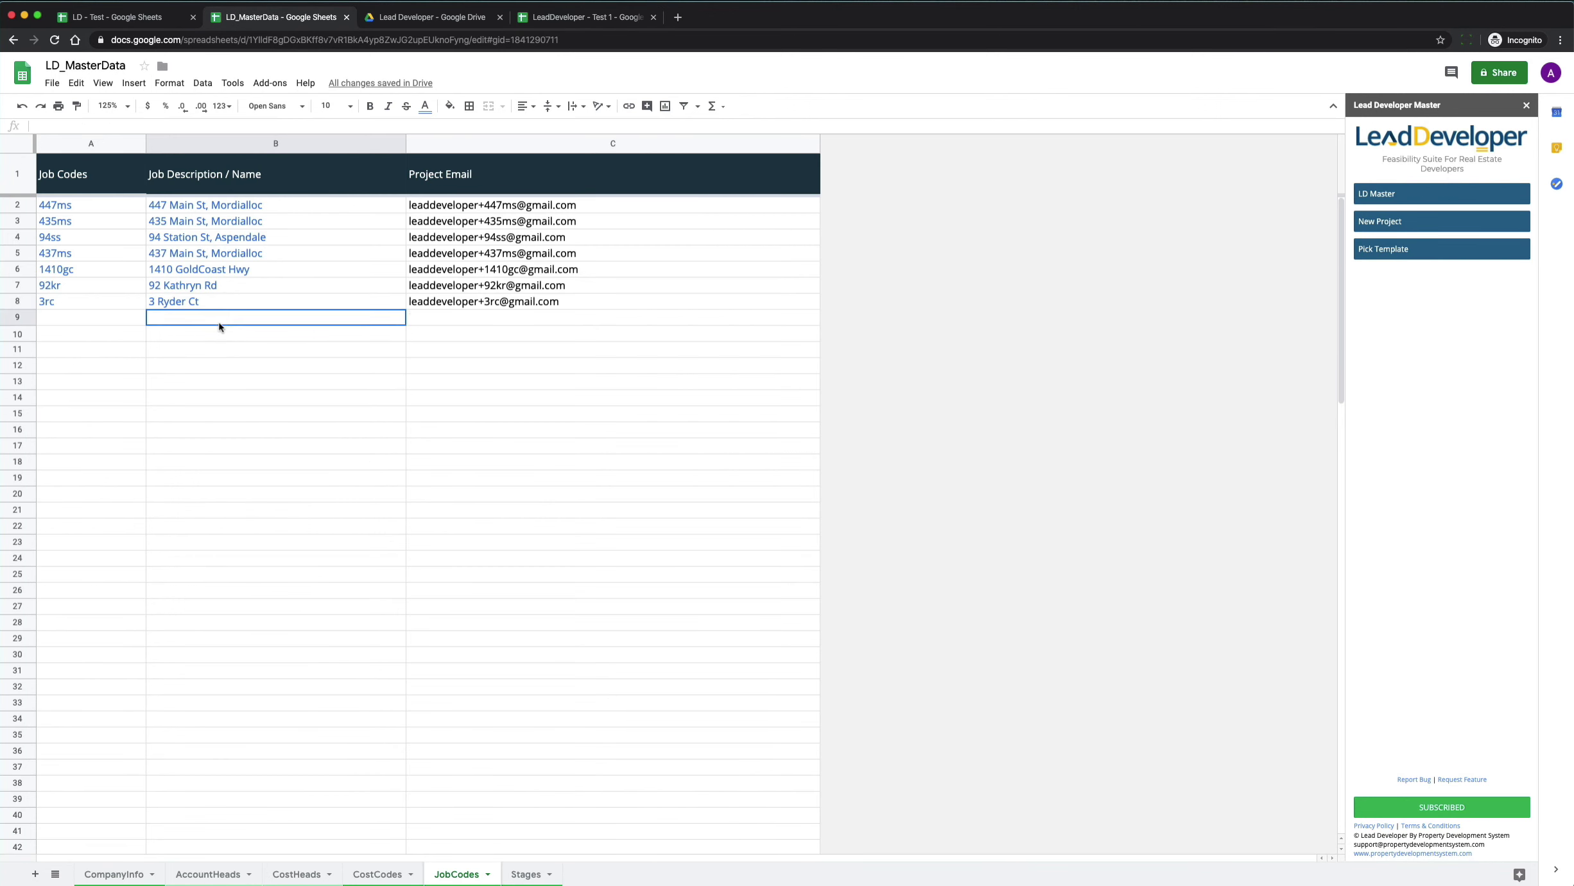
click(79, 316)
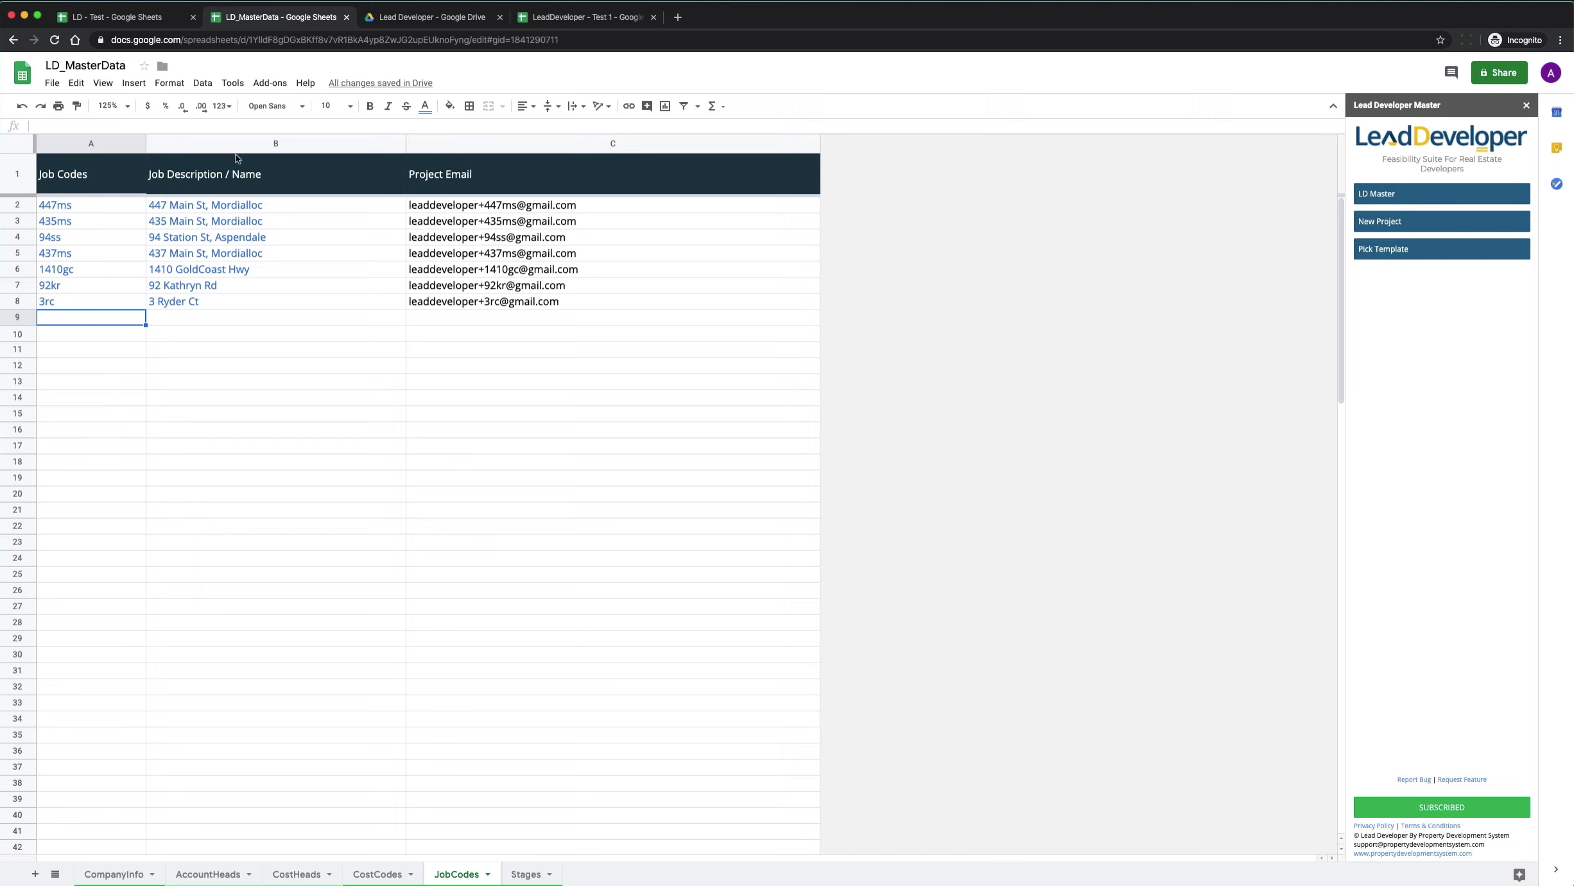
click(211, 305)
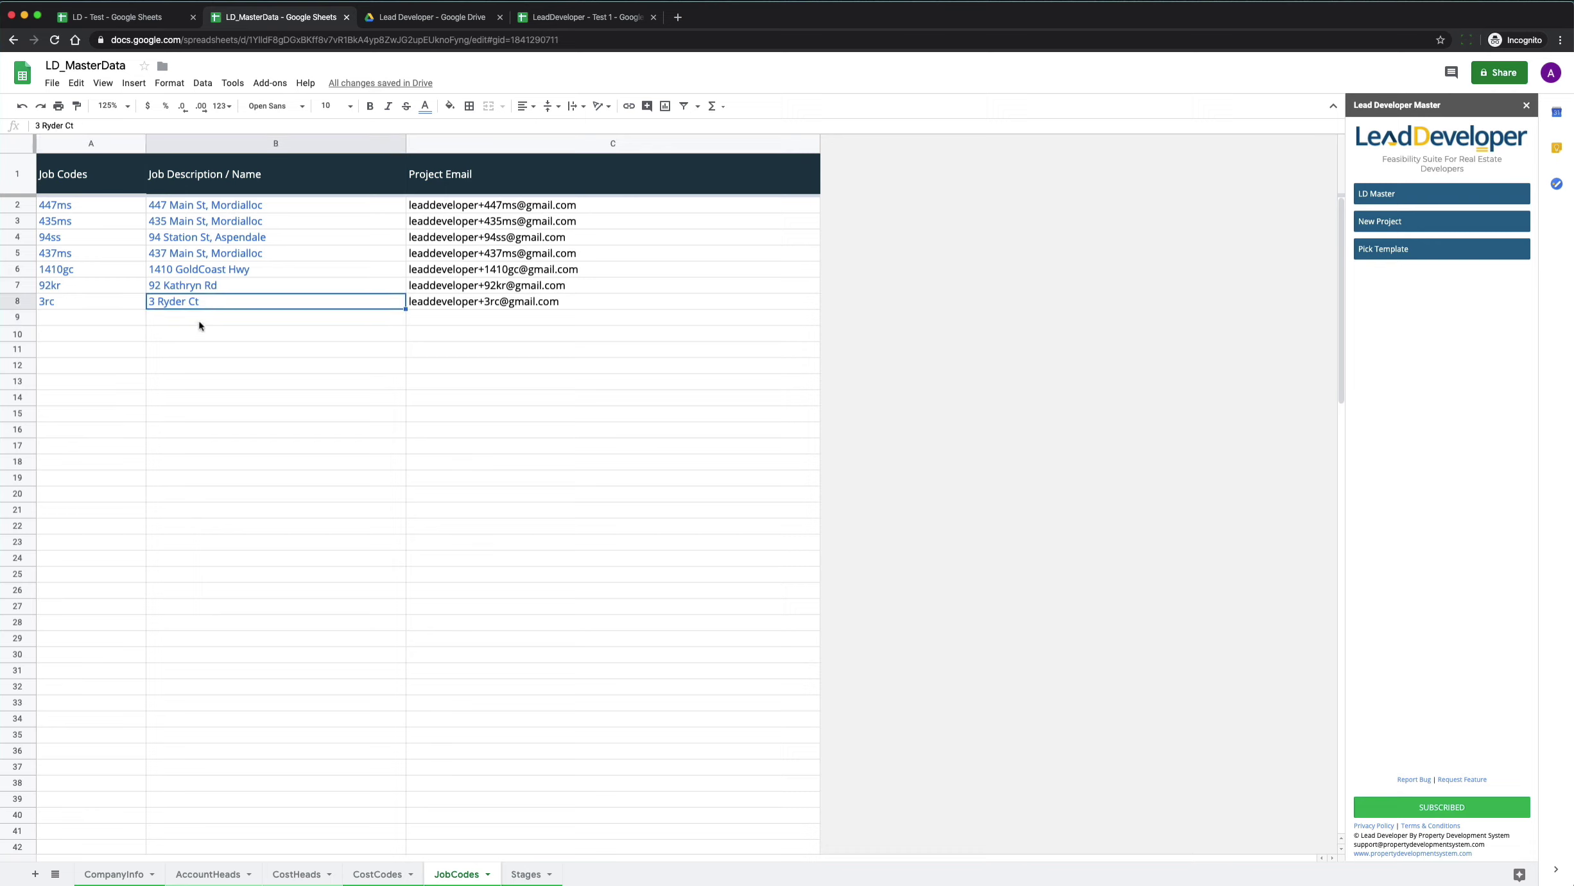
click(199, 321)
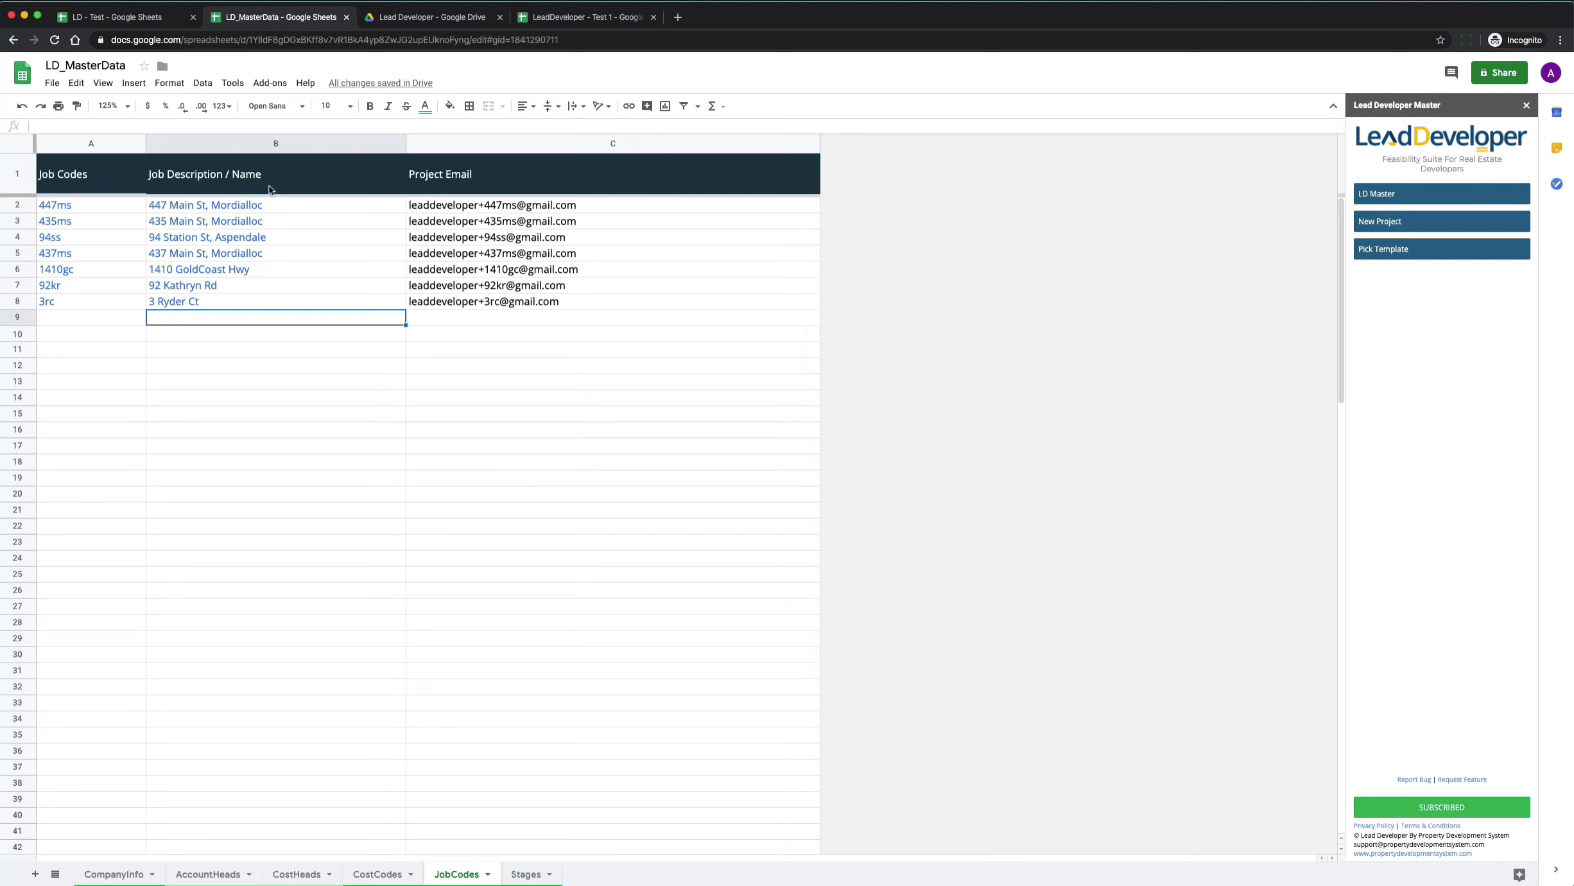
click(221, 306)
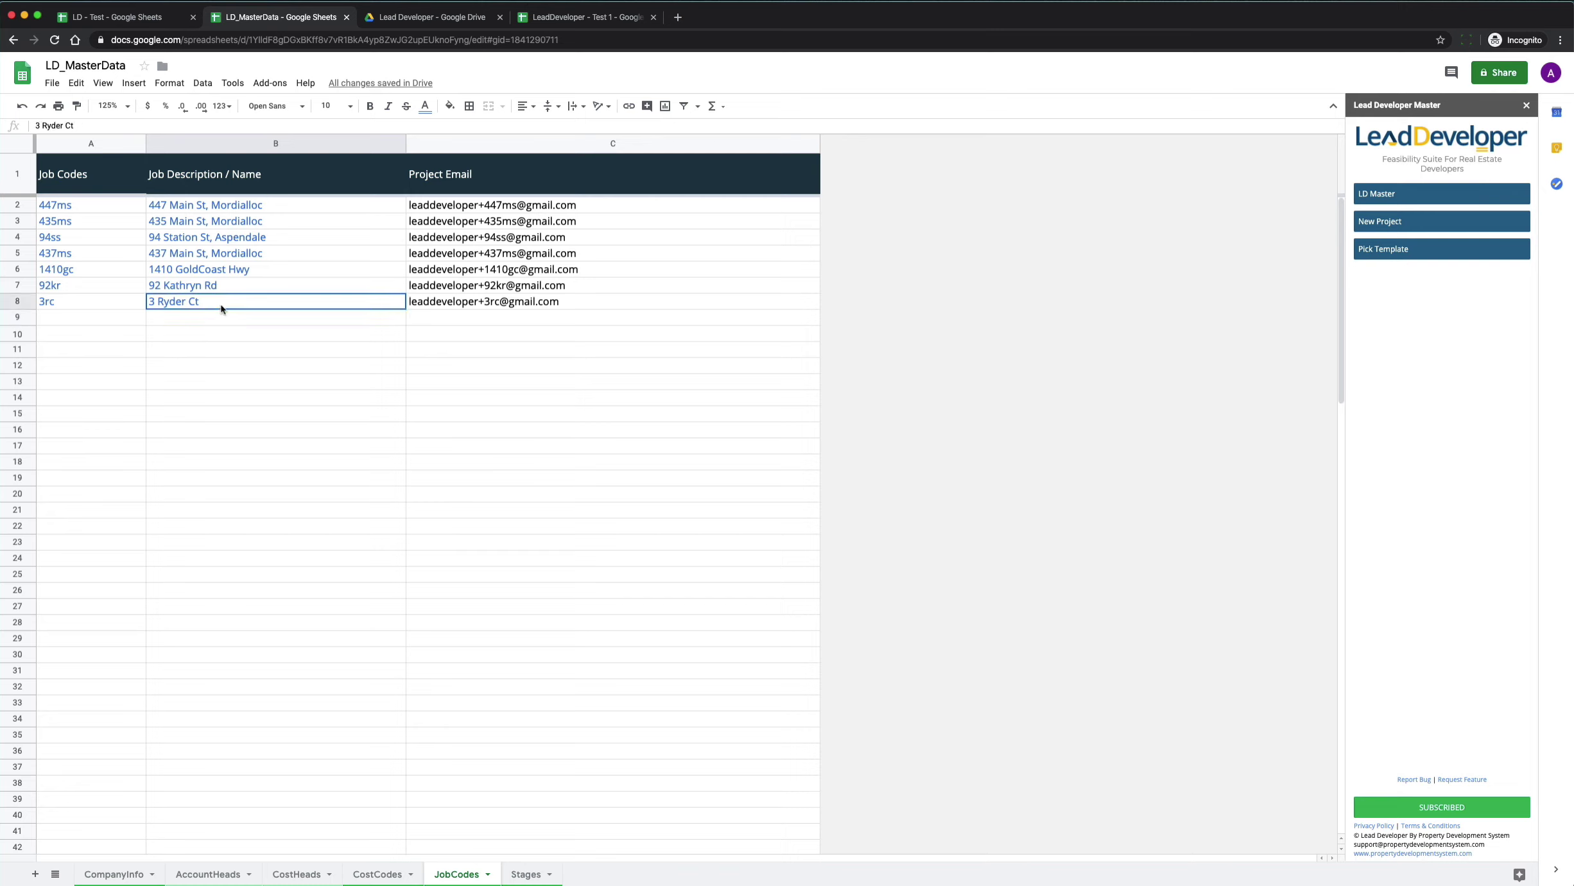
key(shift+Left)
key(Delete)
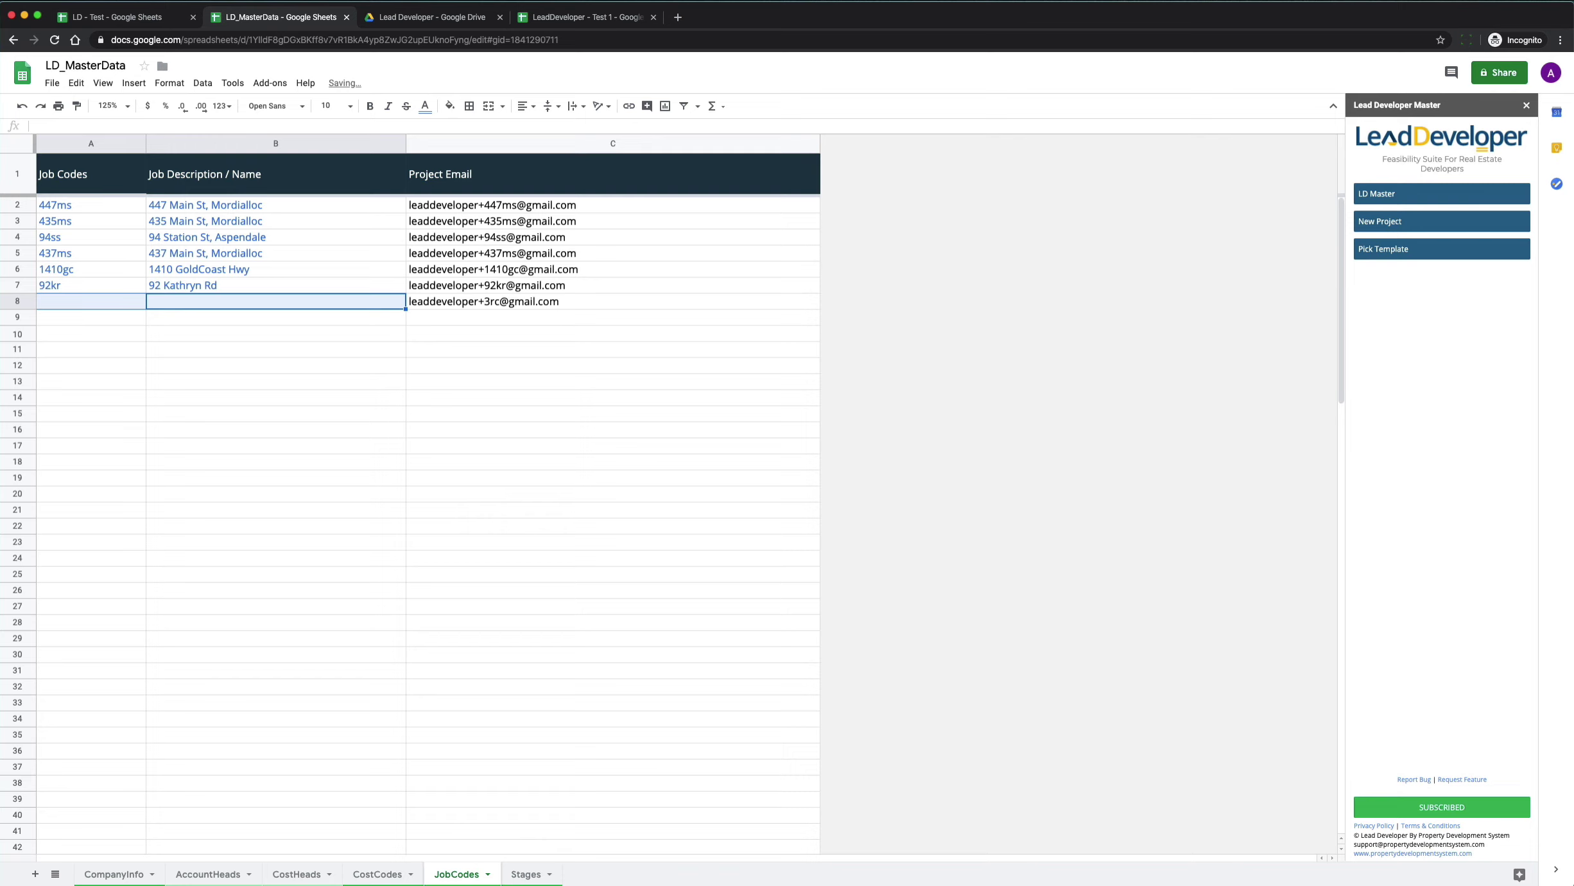
key(Left)
key(Right)
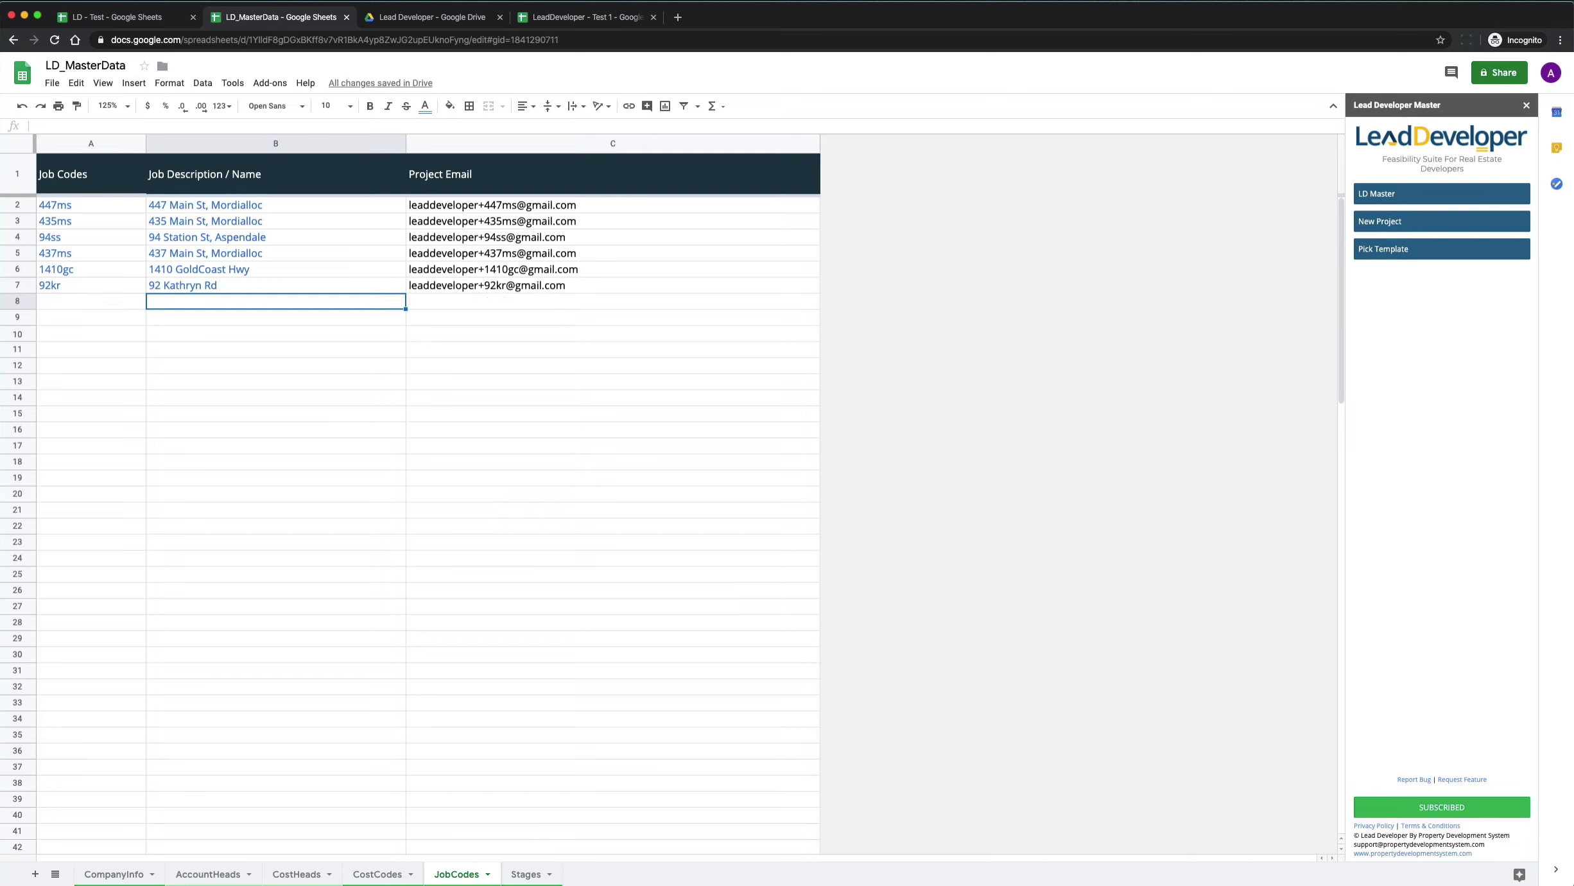
click(525, 874)
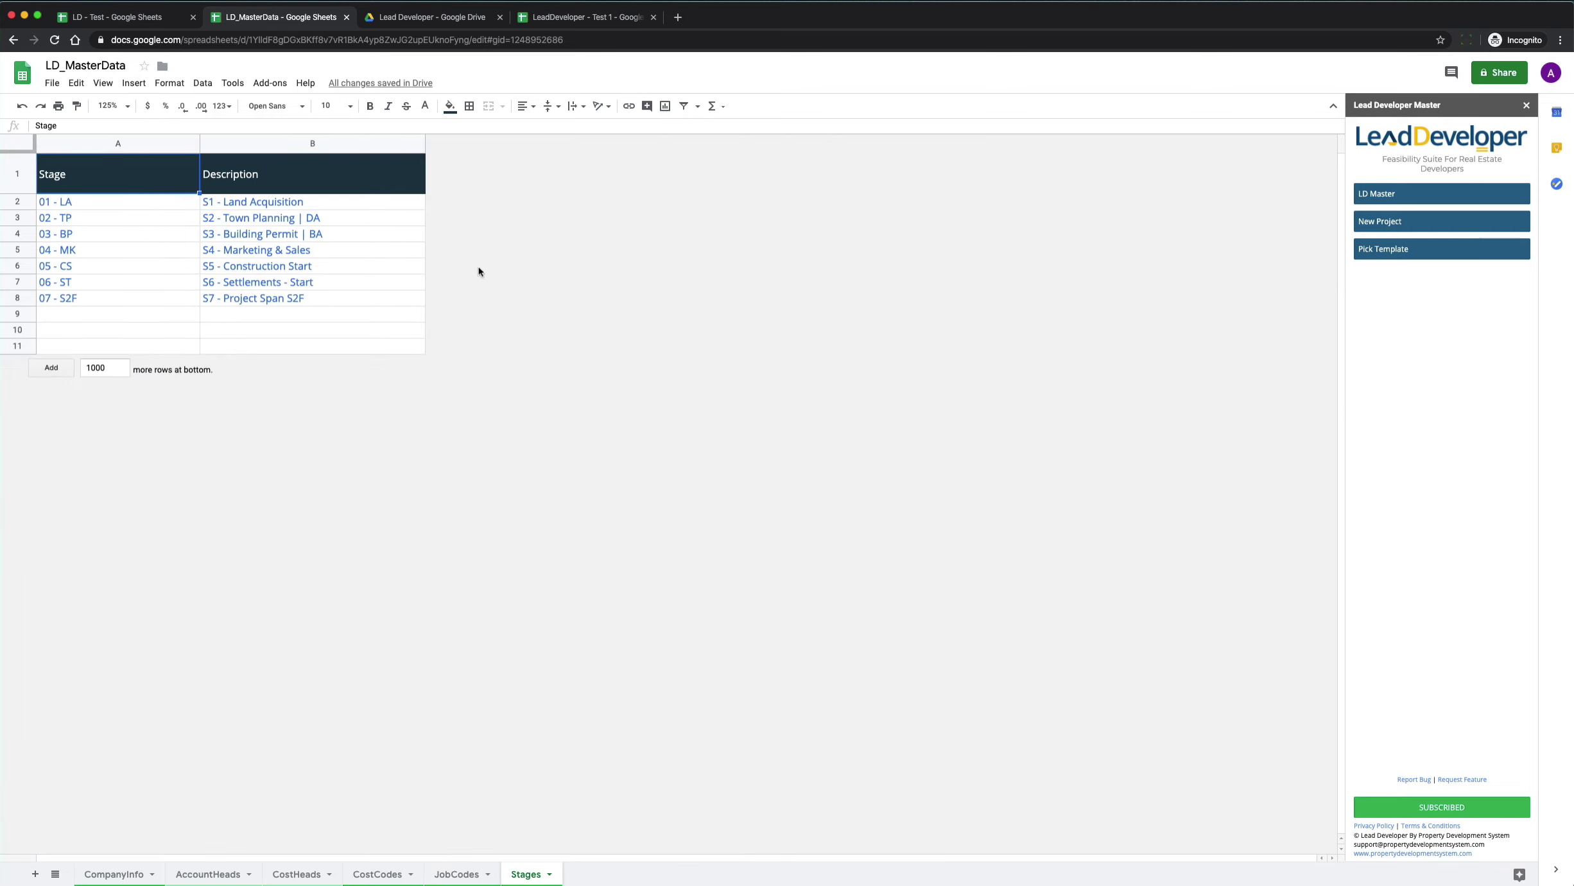
click(140, 207)
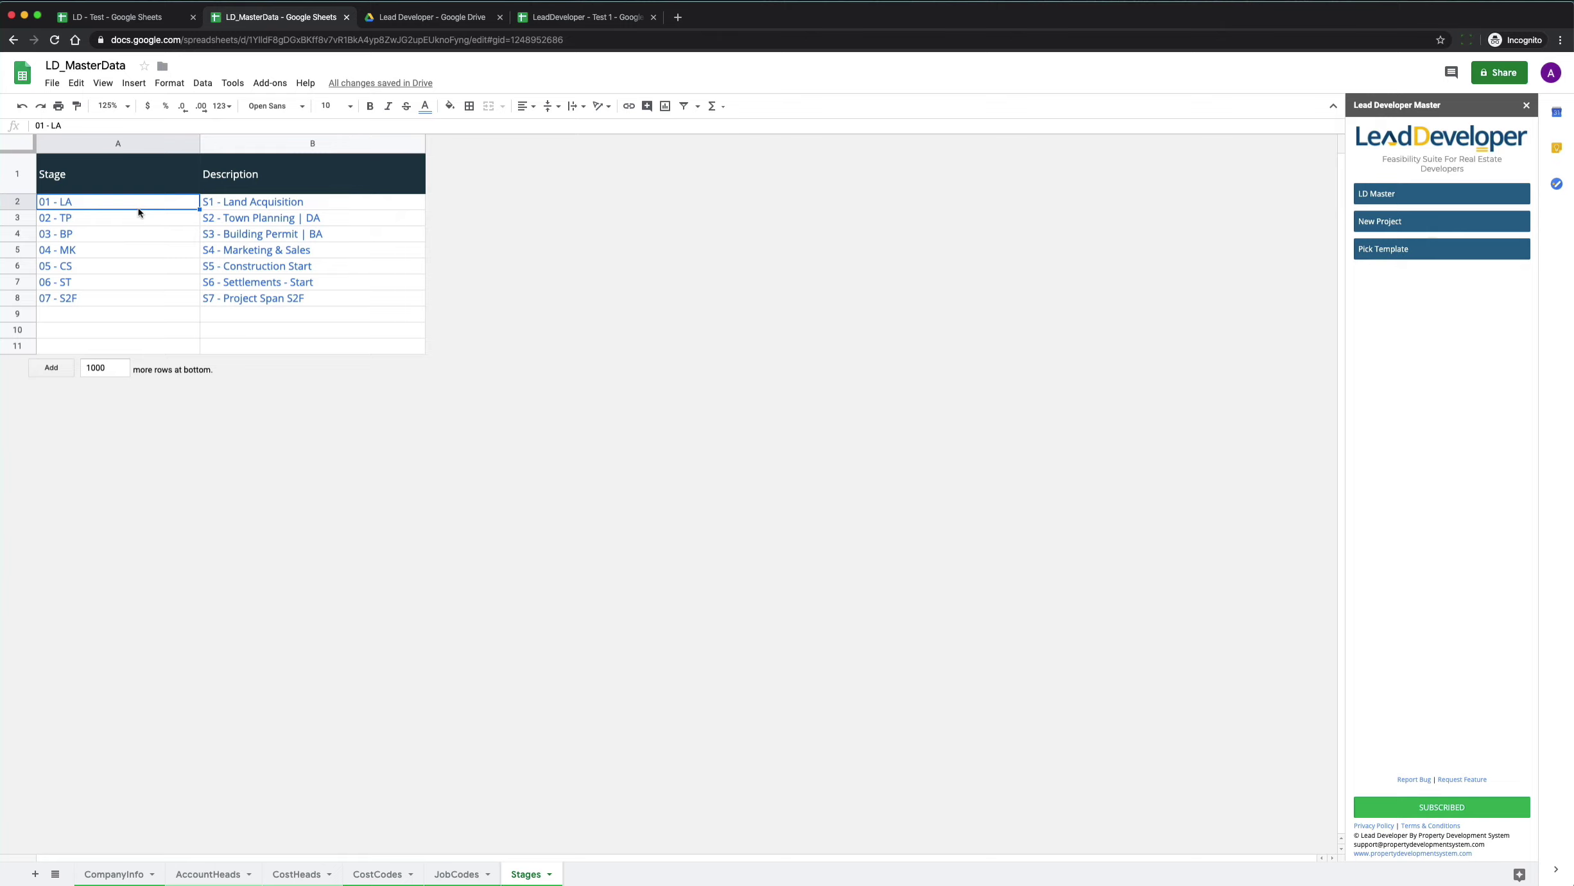
click(221, 206)
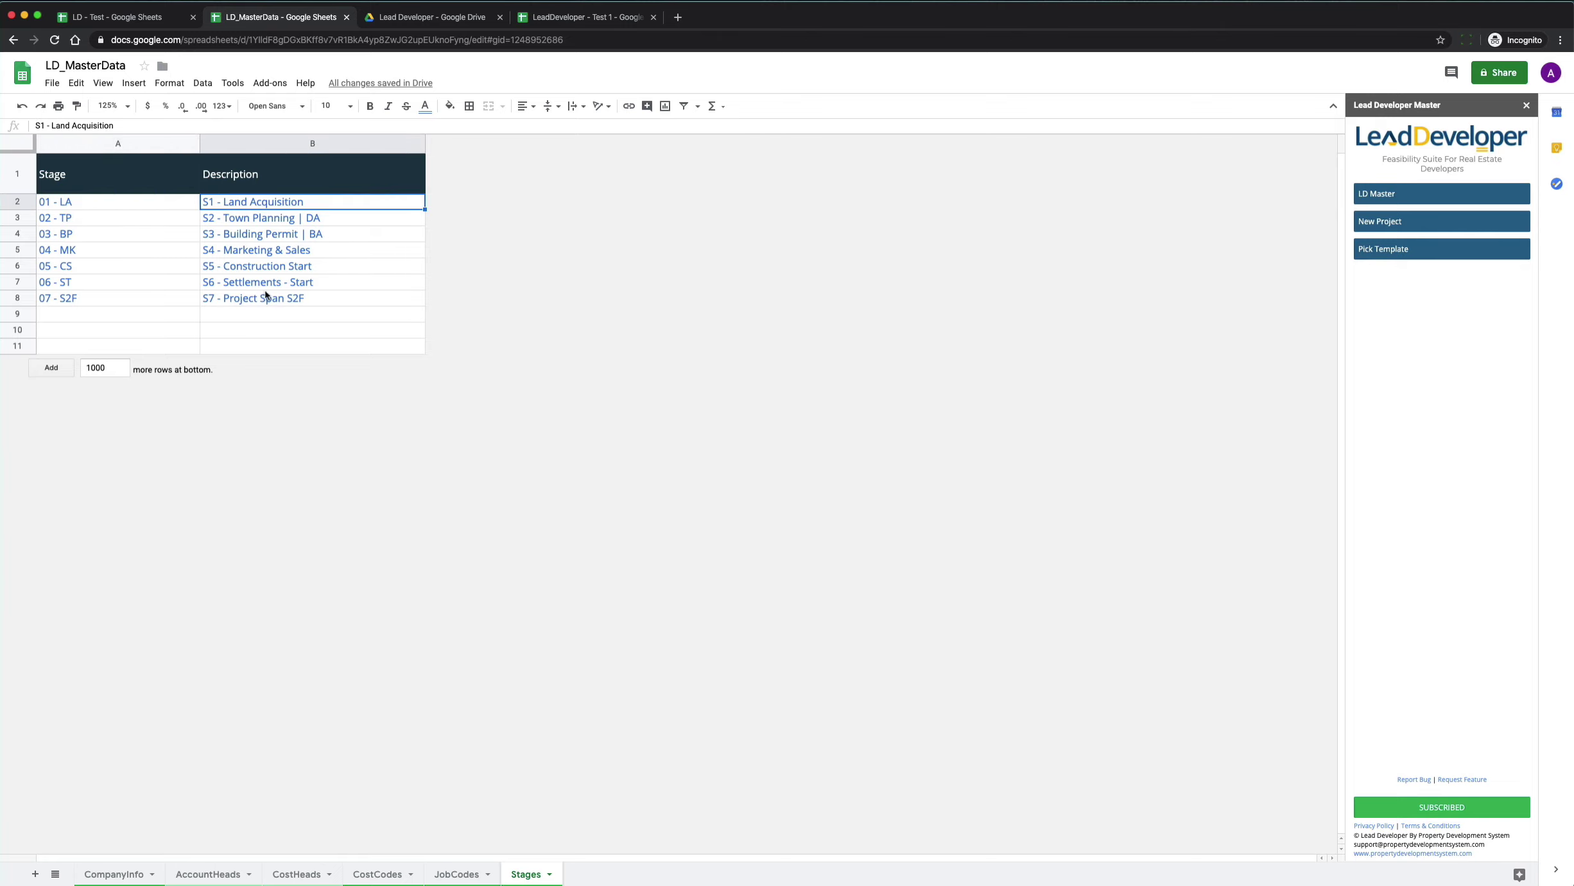
click(84, 204)
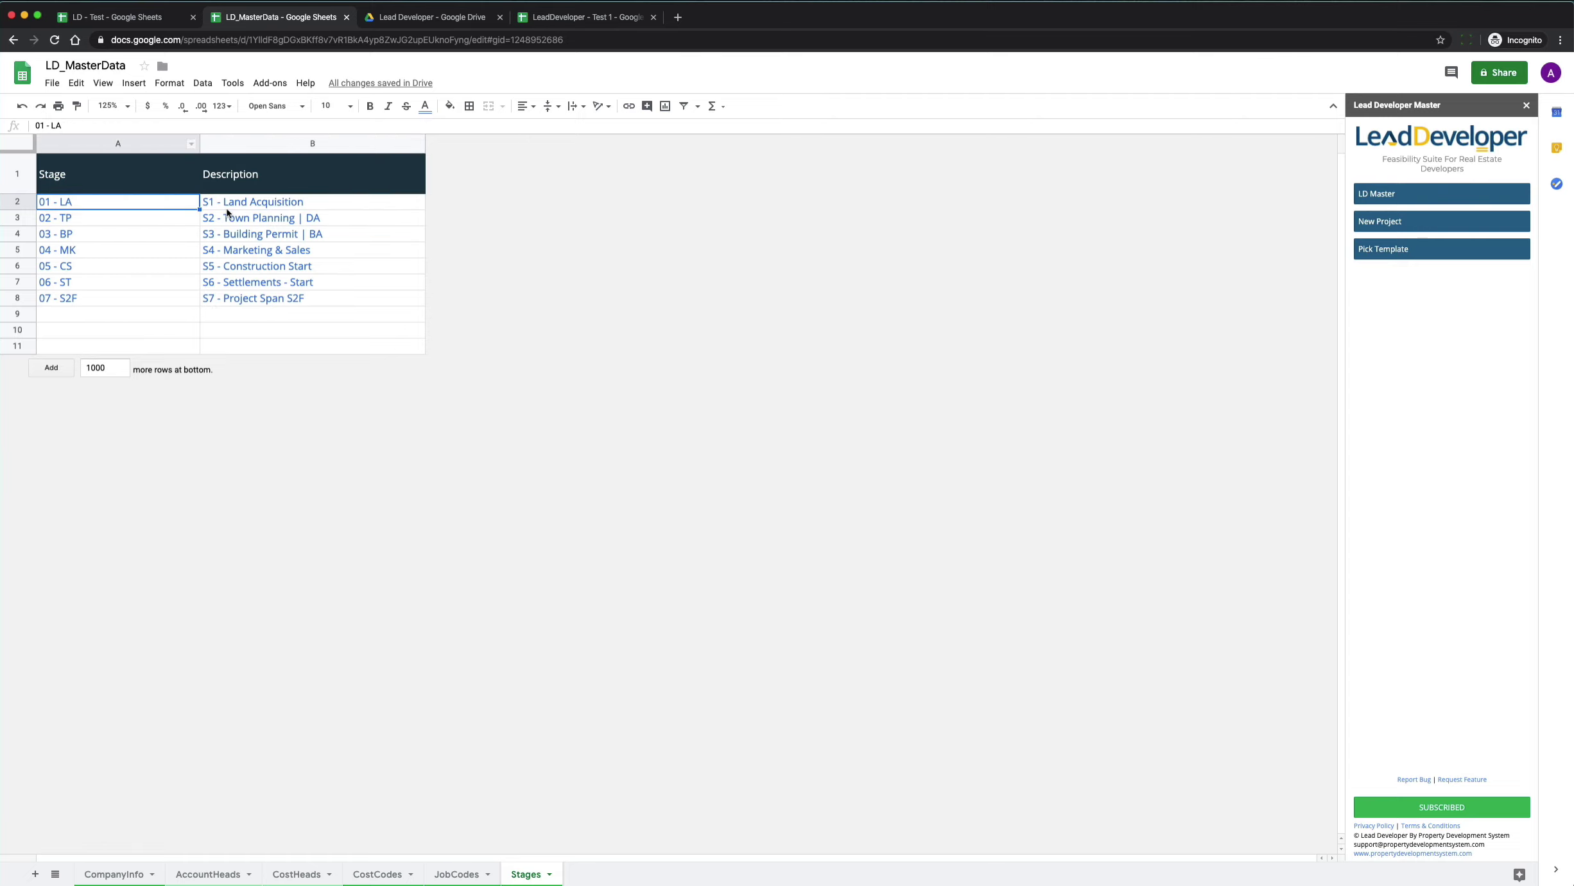
click(258, 220)
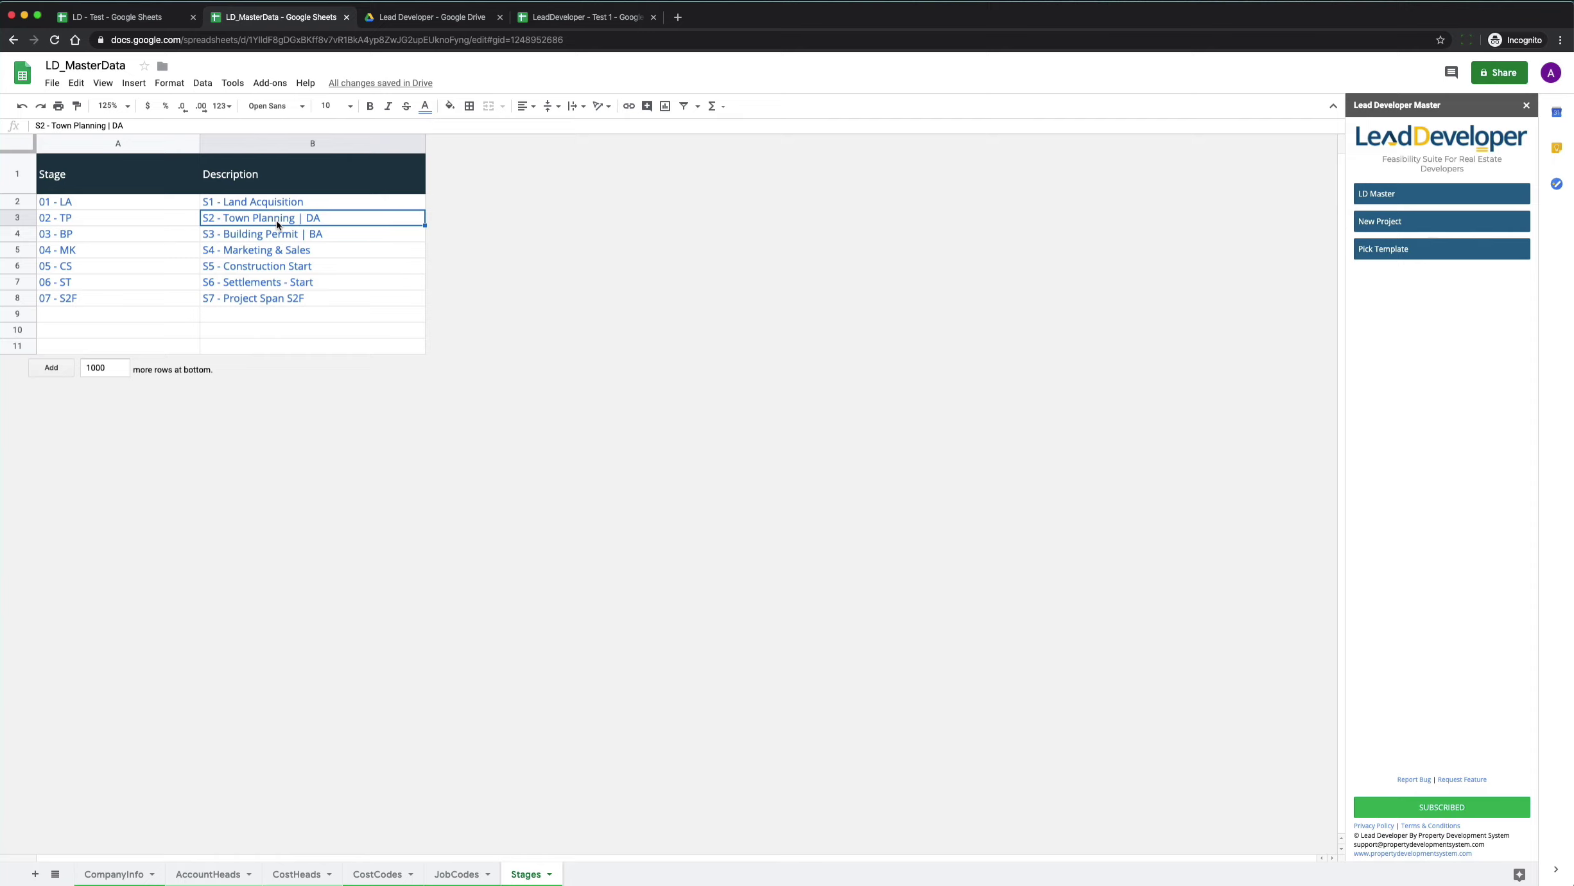
key(Down)
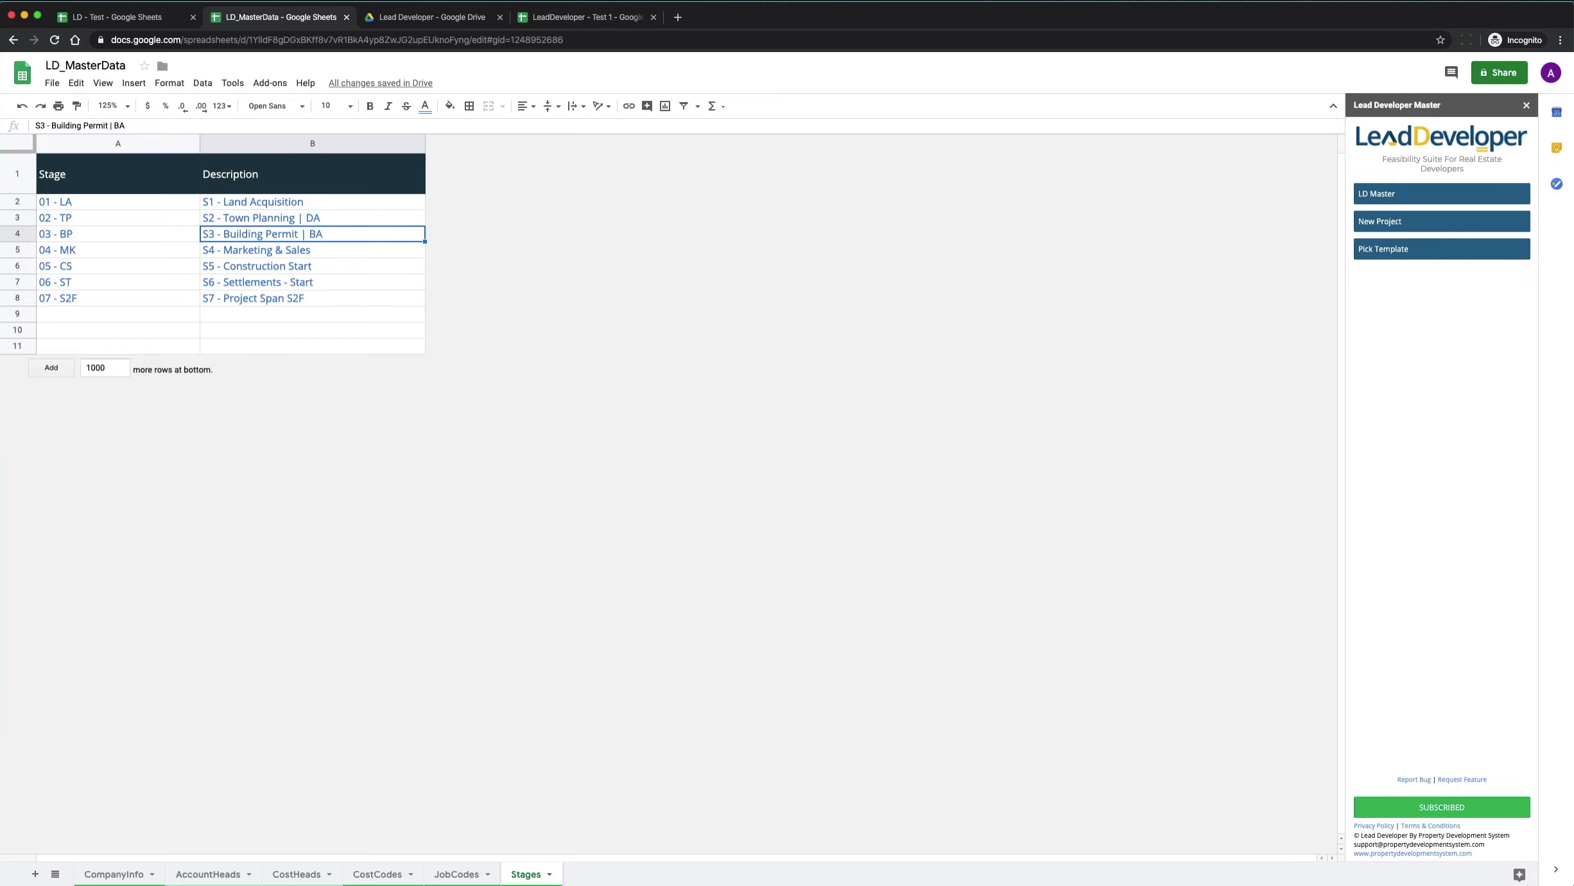
key(Down)
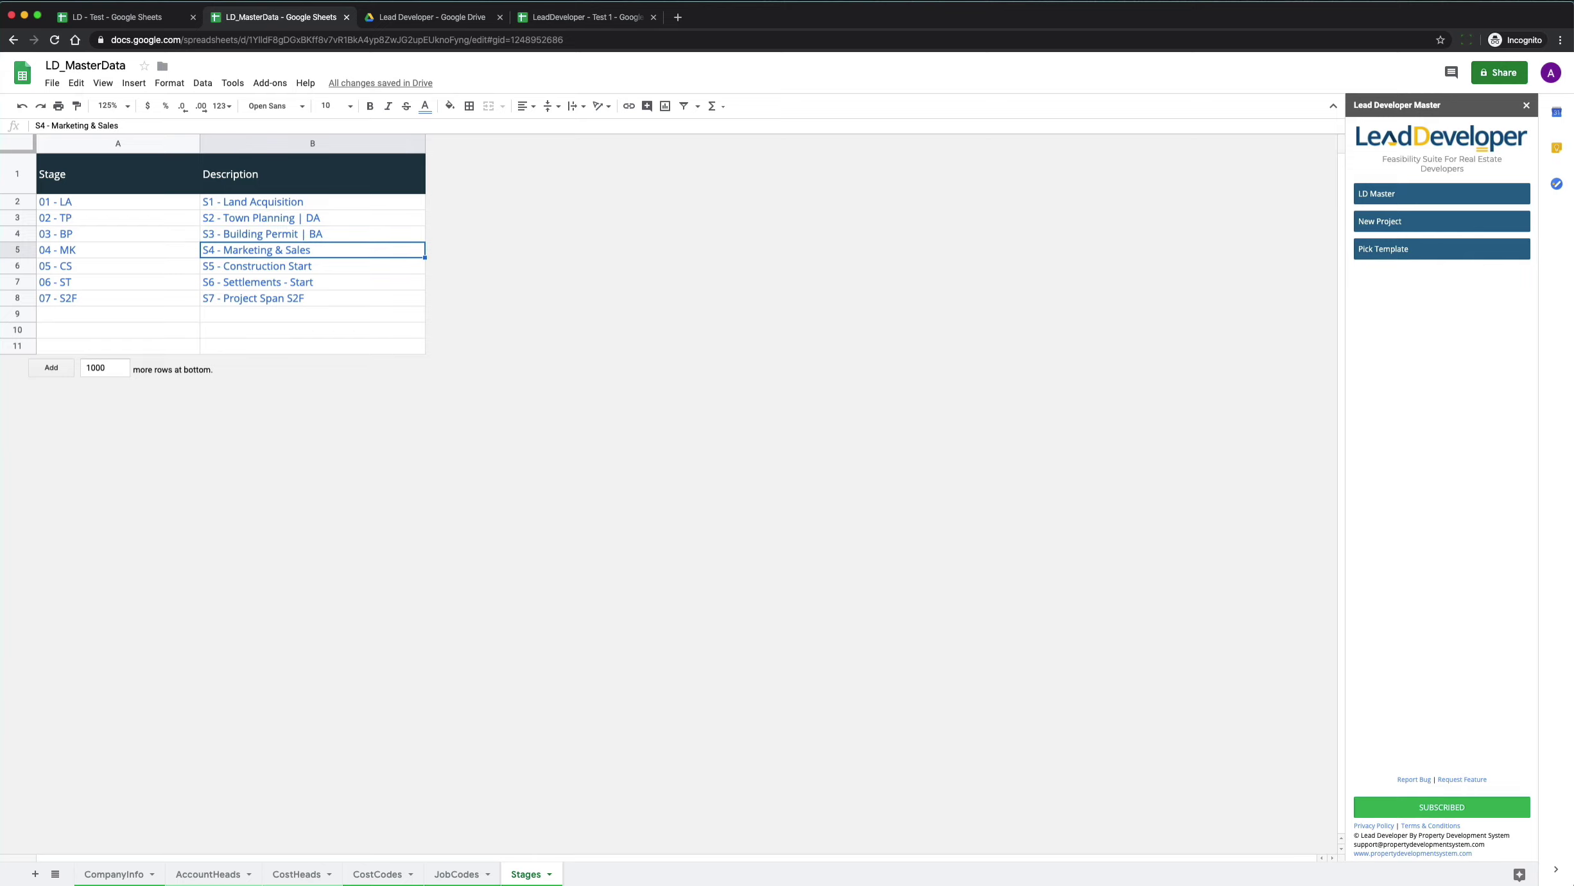
key(Down)
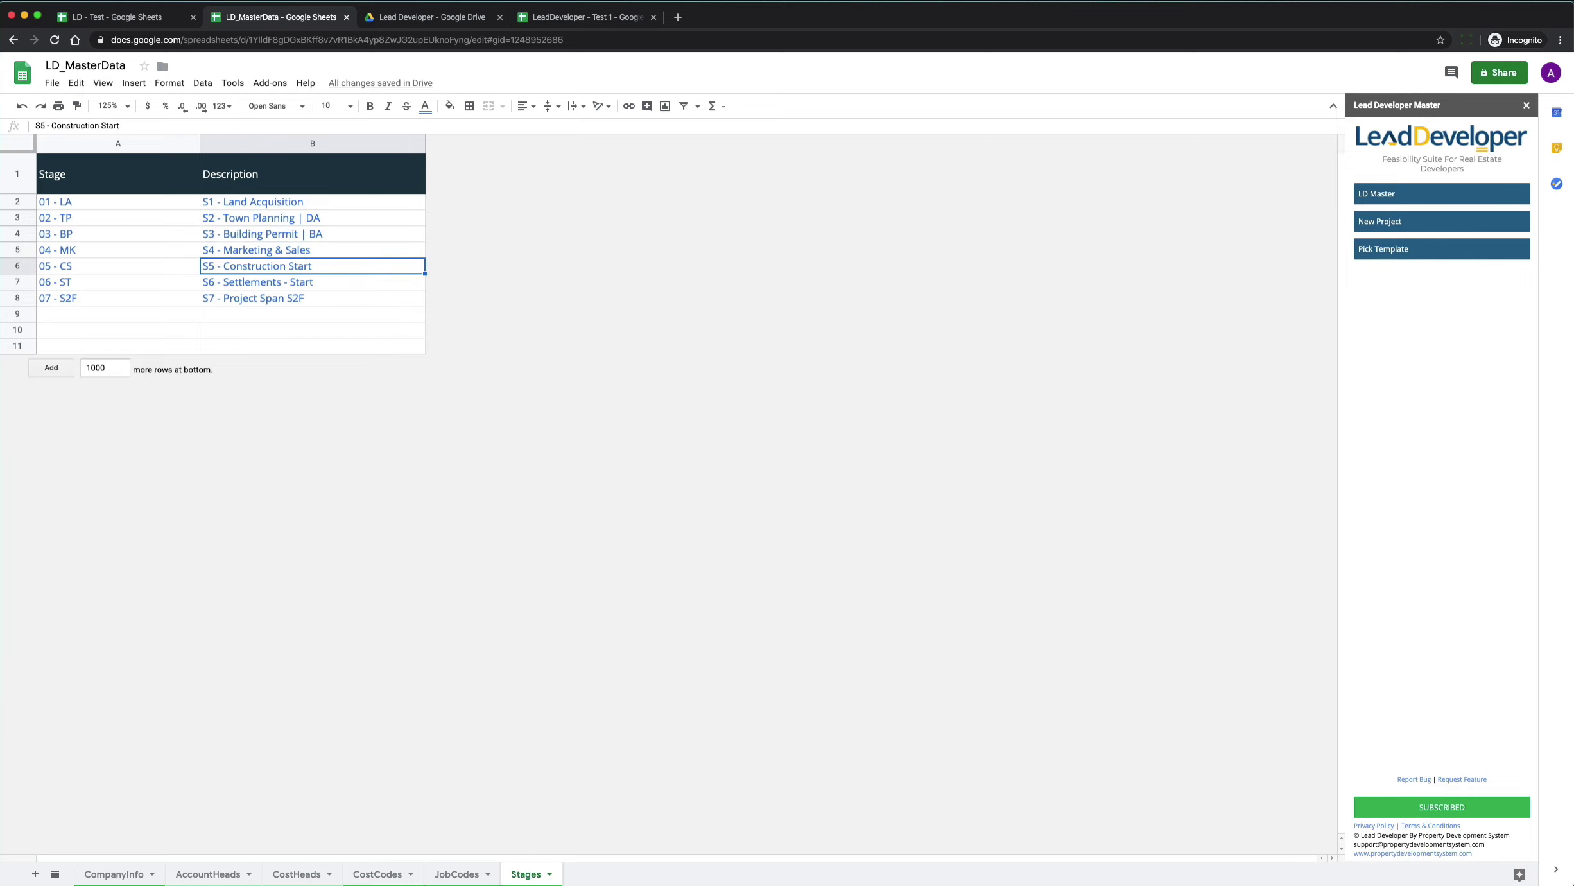
key(Down)
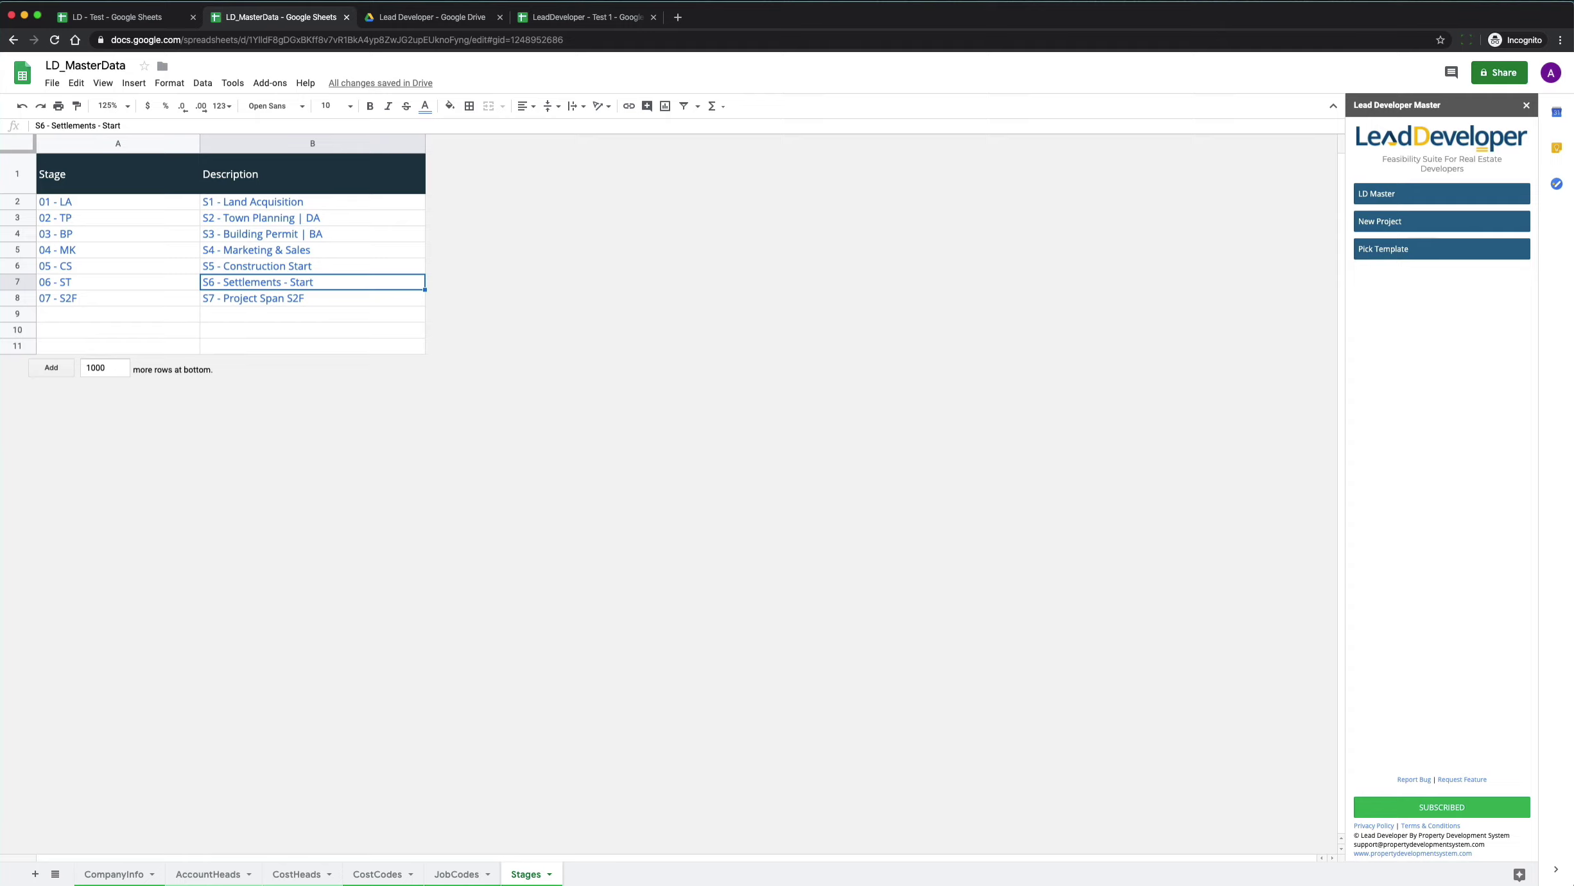
key(Down)
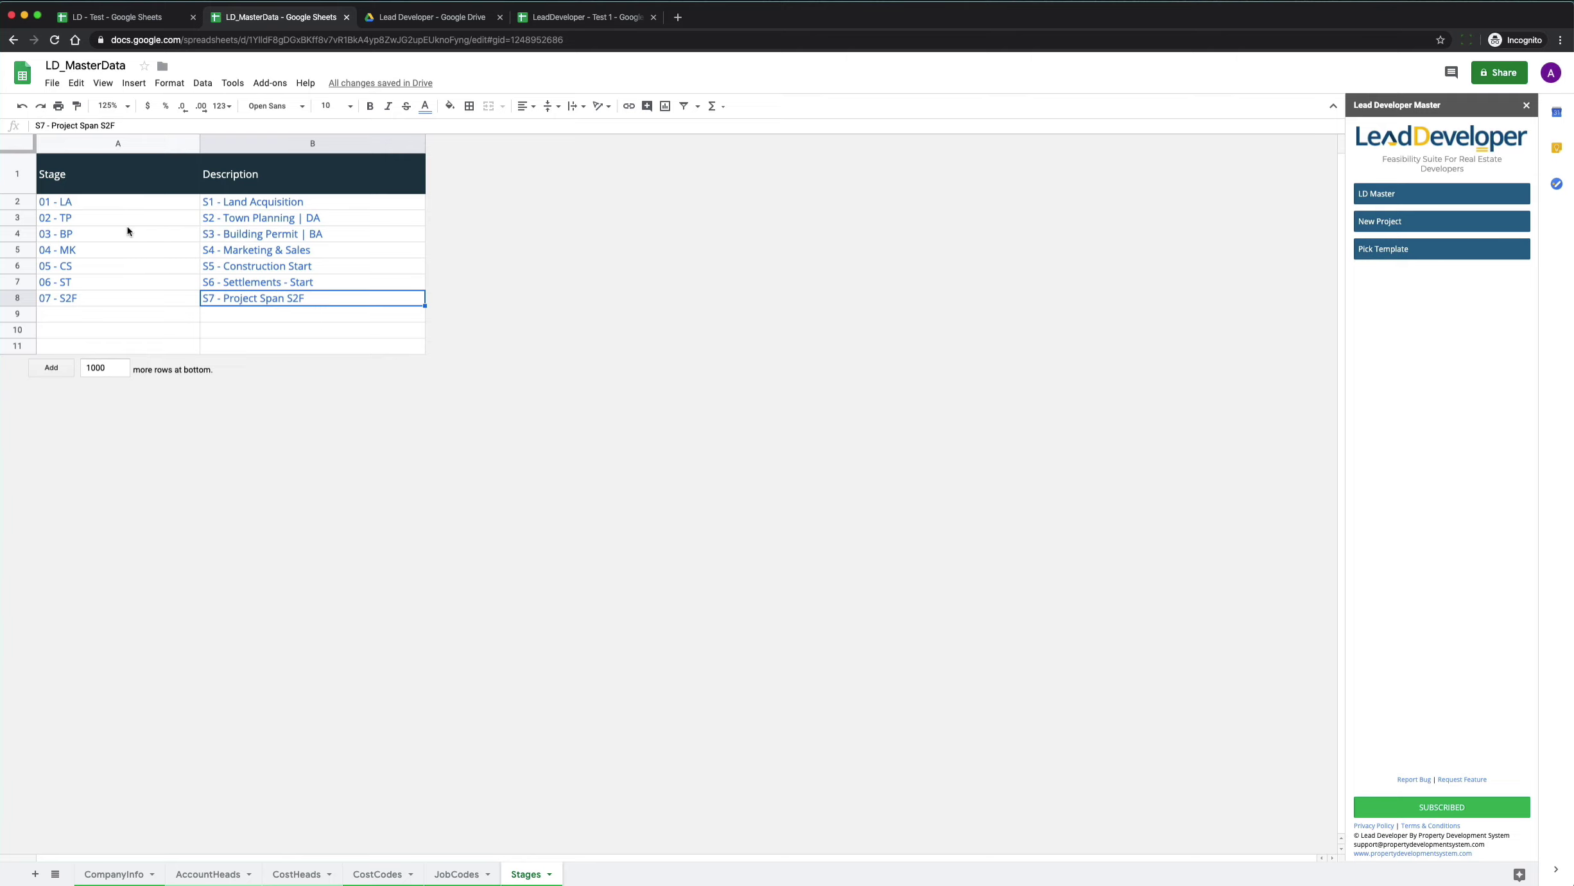
drag(122, 208, 259, 308)
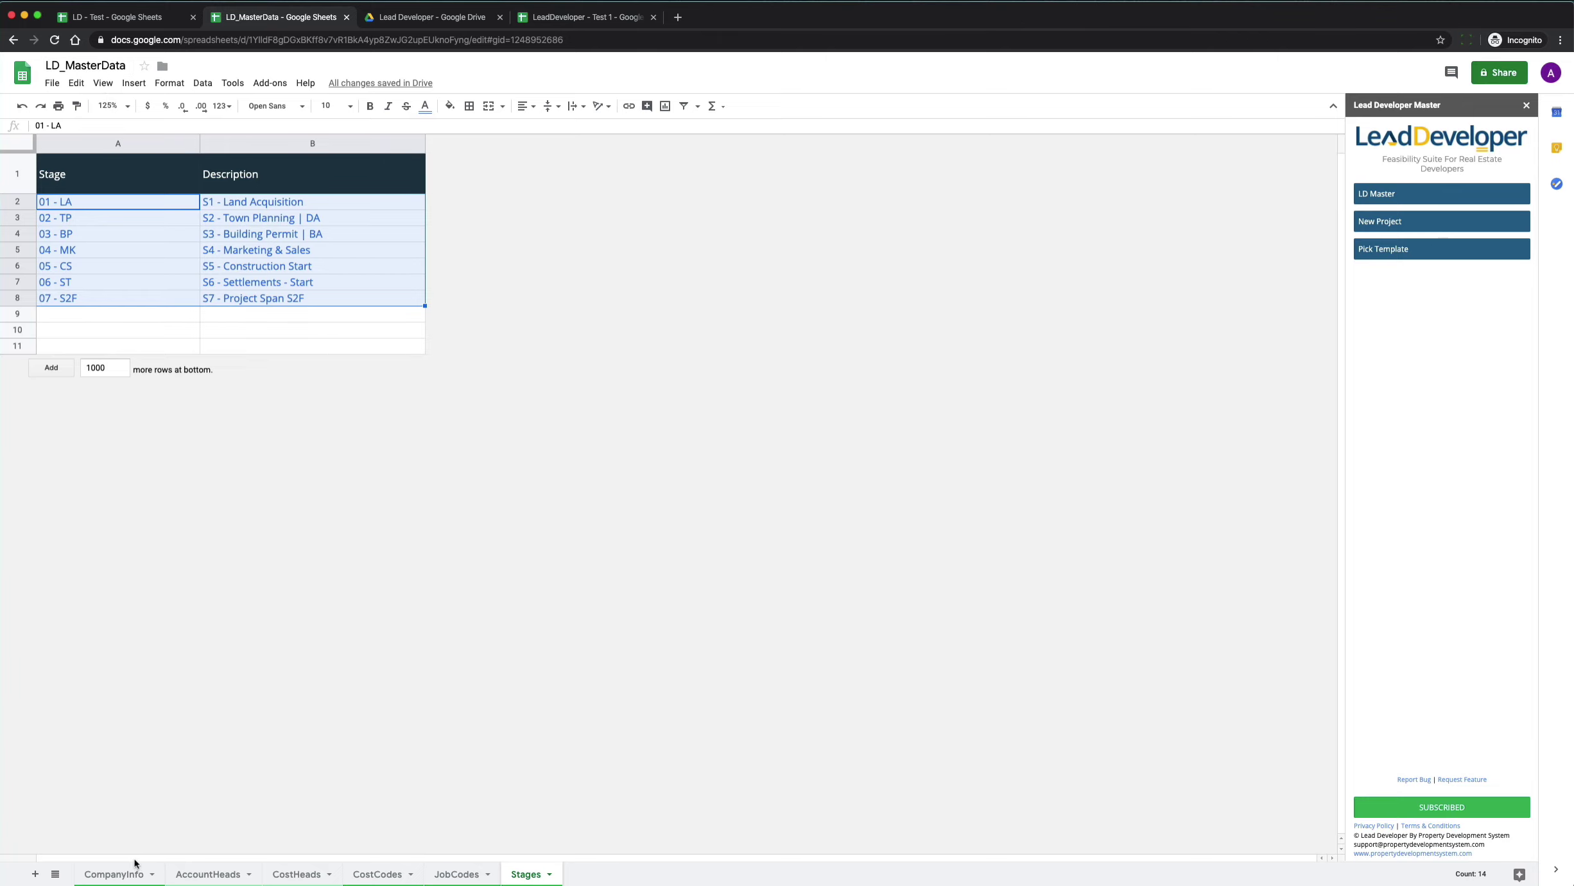
Show LD_MasterData's CompanyInfo sheet, glancing at the LeadDeveloper - Test 1 spreadsheet in between.
click(97, 873)
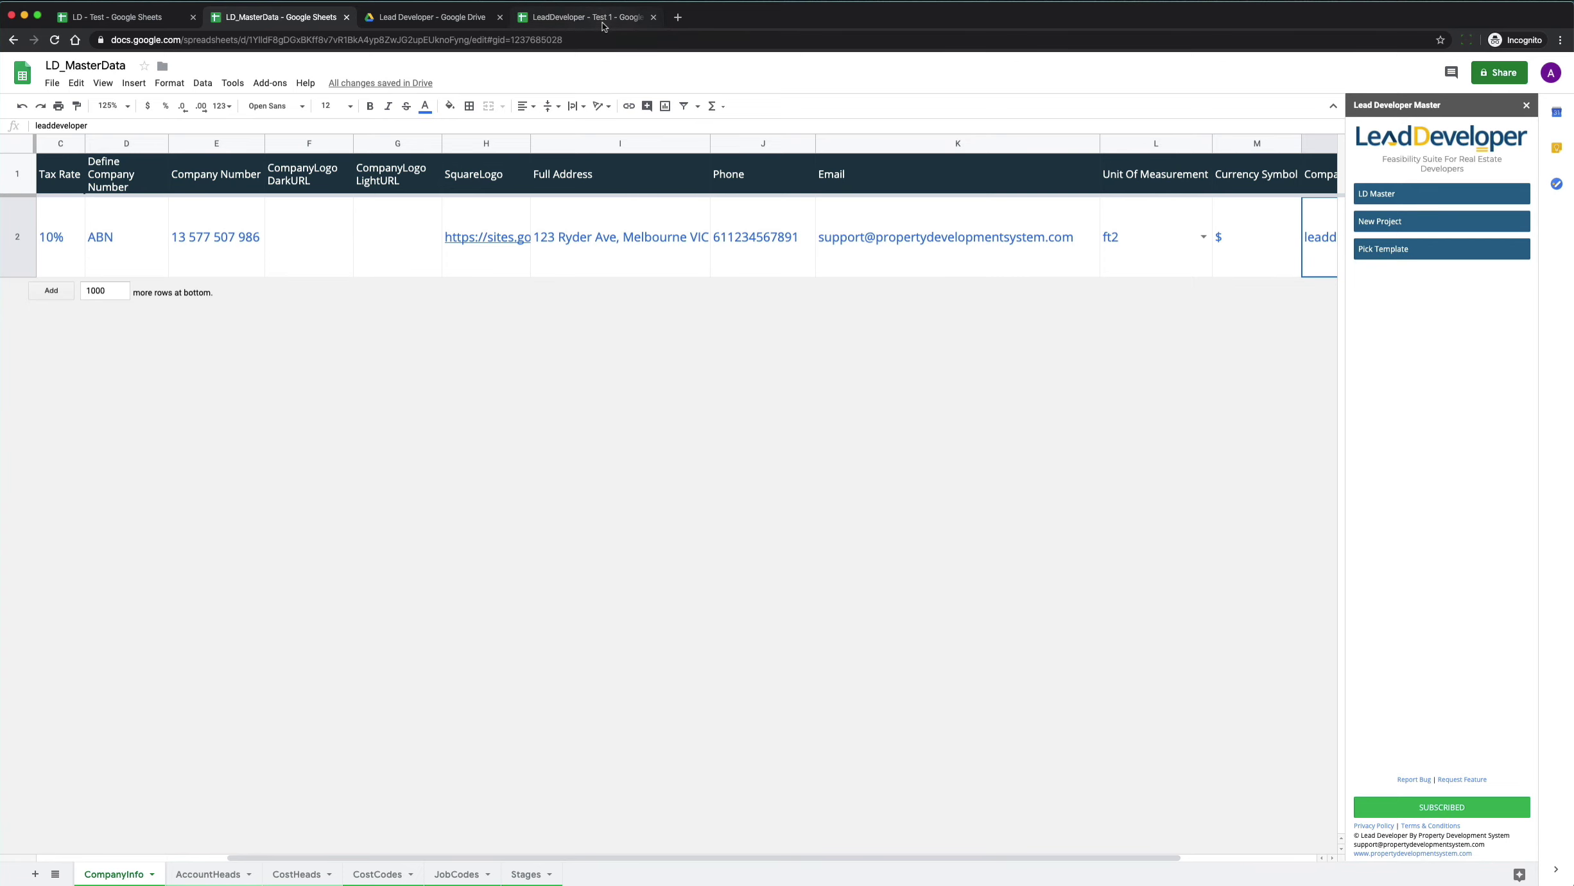
click(603, 26)
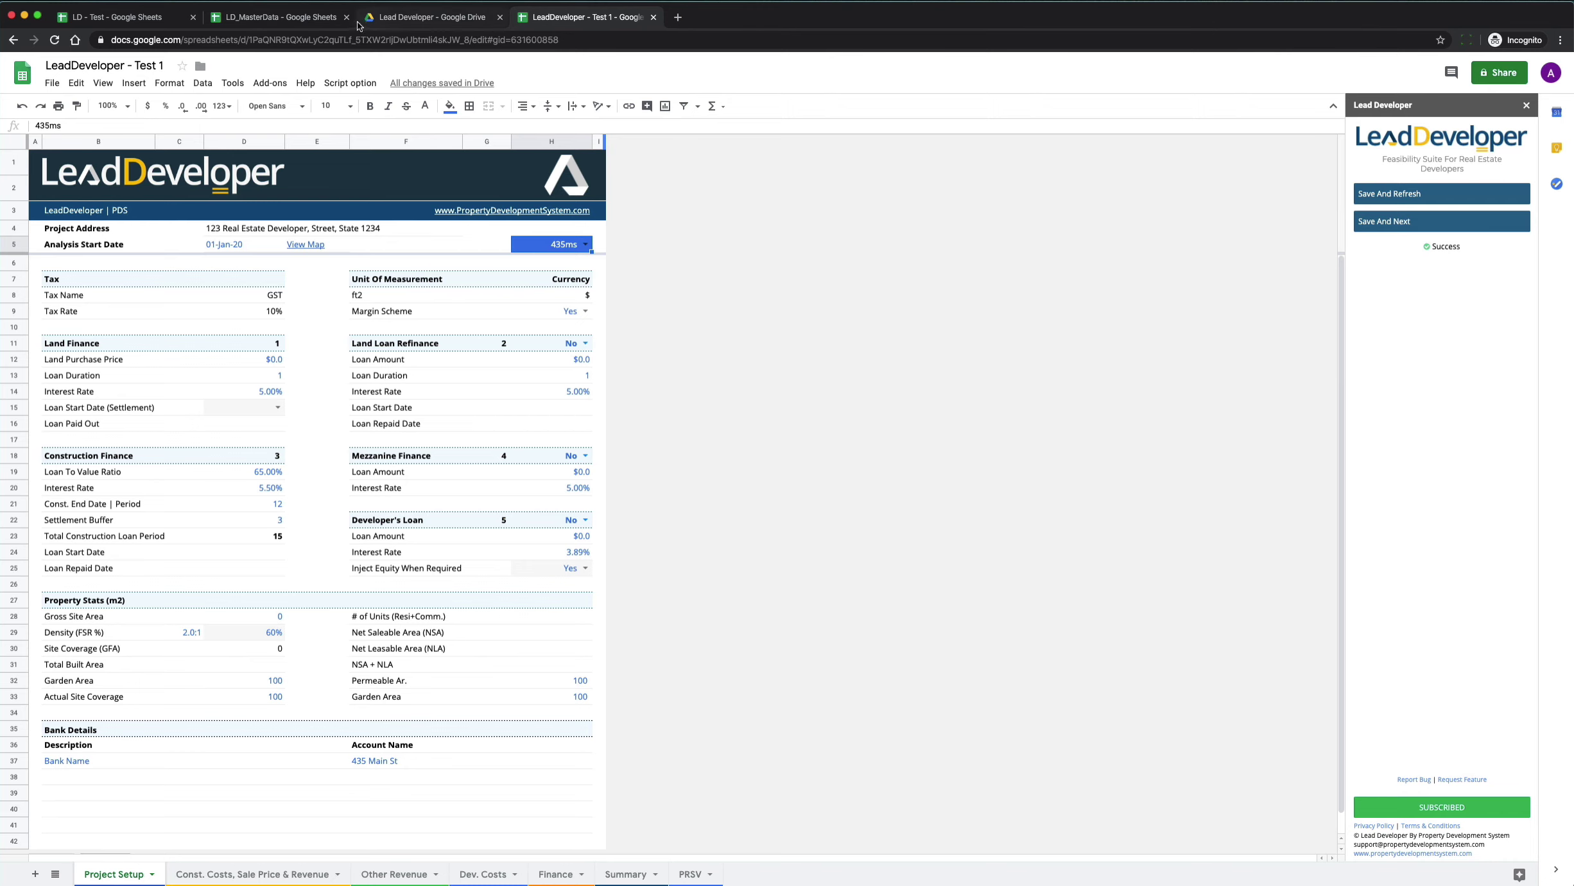
click(286, 19)
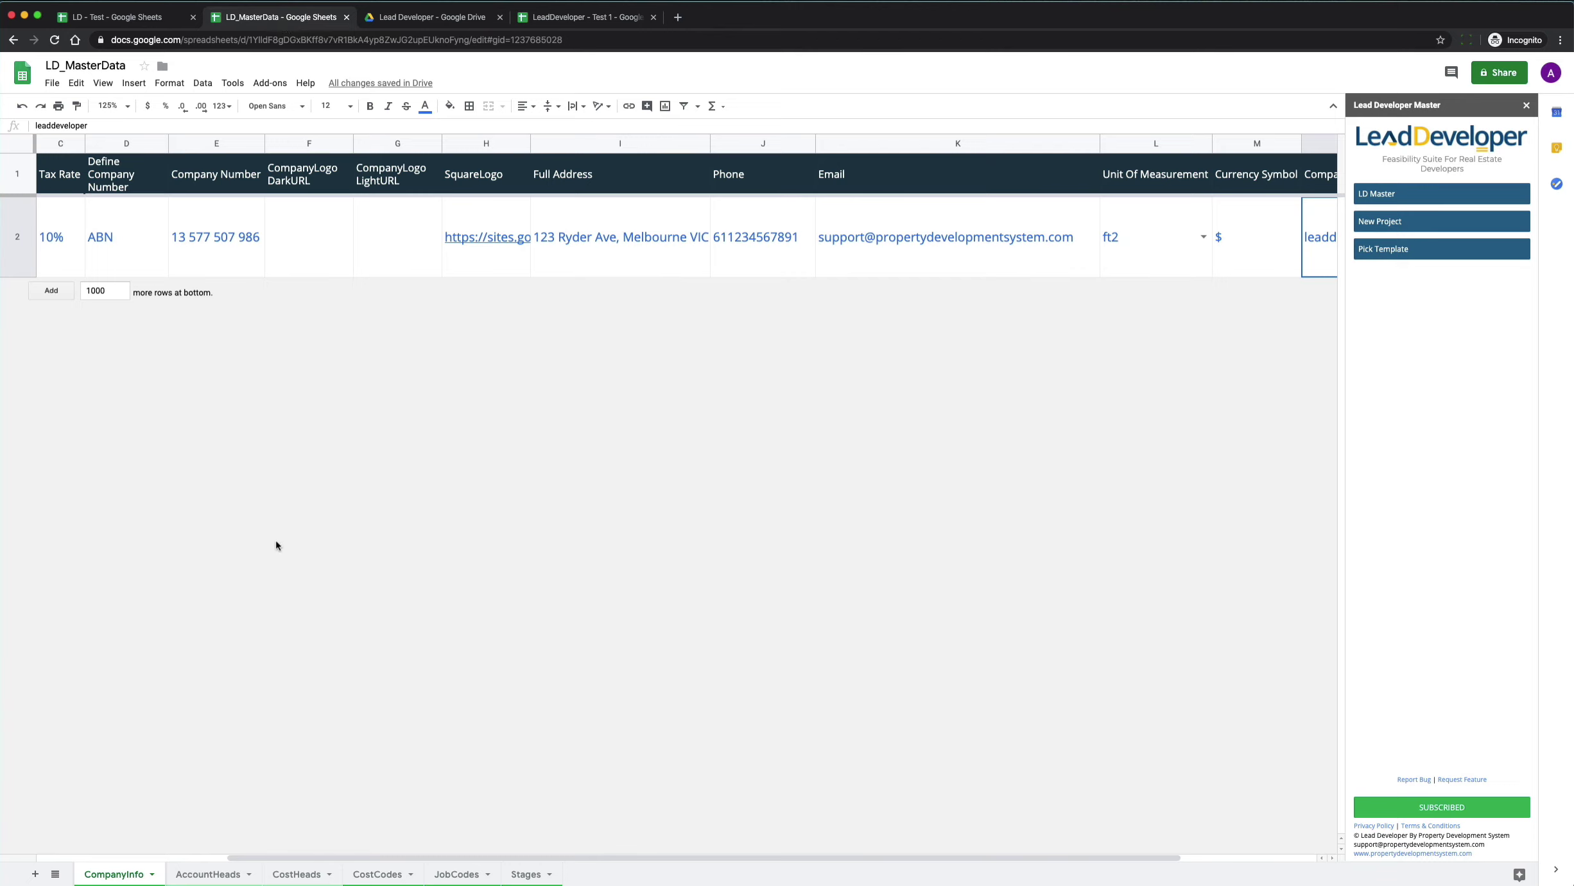